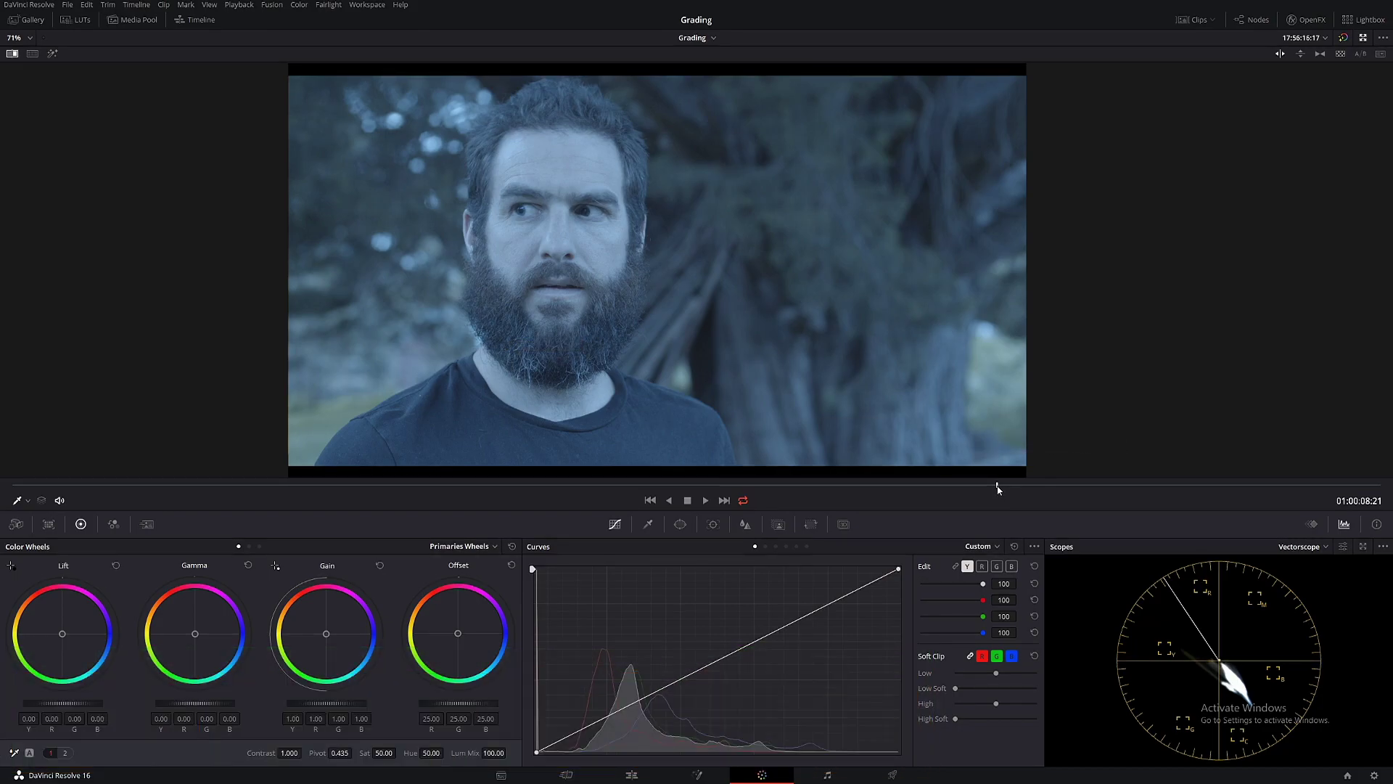
Step: Scrub back a few frames, split the curves histogram into RGB, and flip wheel pages 2 and 1
mouse_move(997, 486)
left_mouse_down()
mouse_move(954, 487)
mouse_move(979, 490)
left_mouse_up()
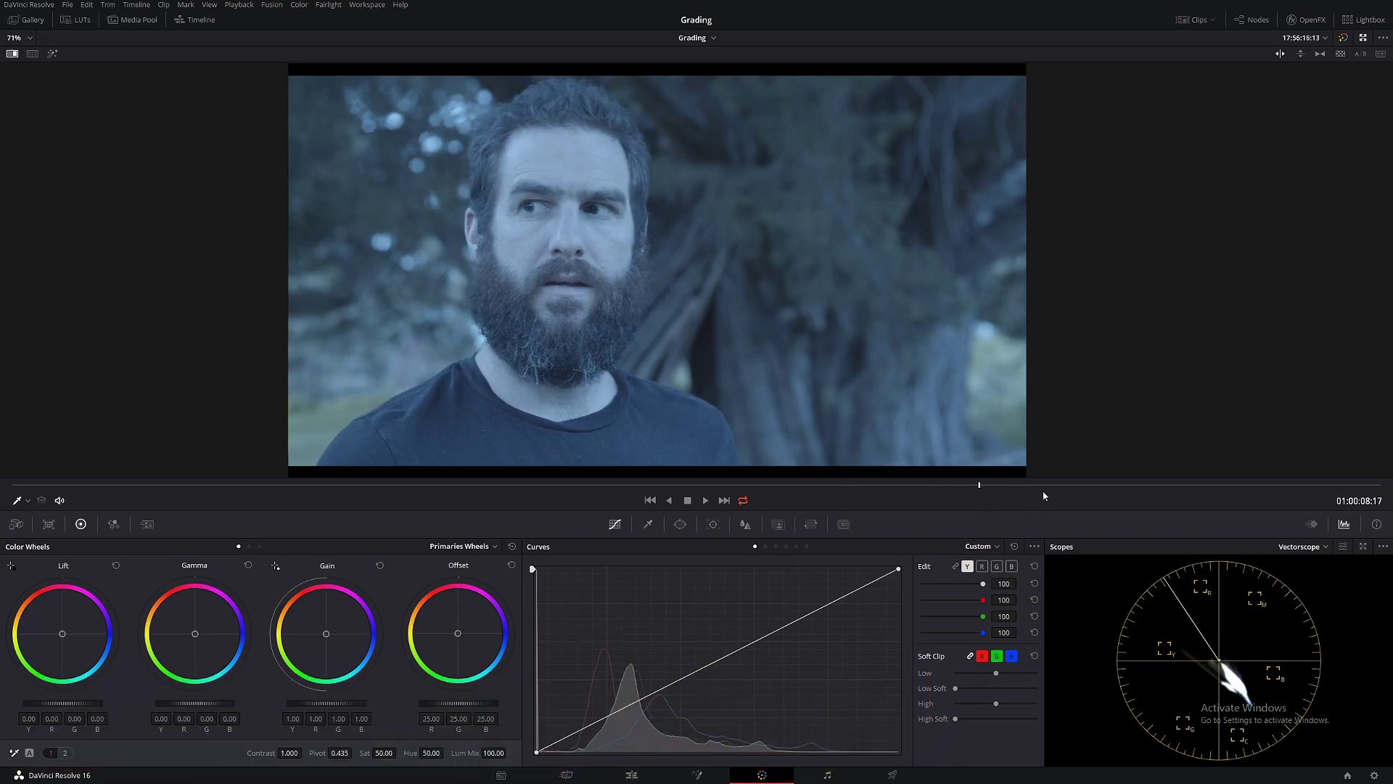
left_click(956, 566)
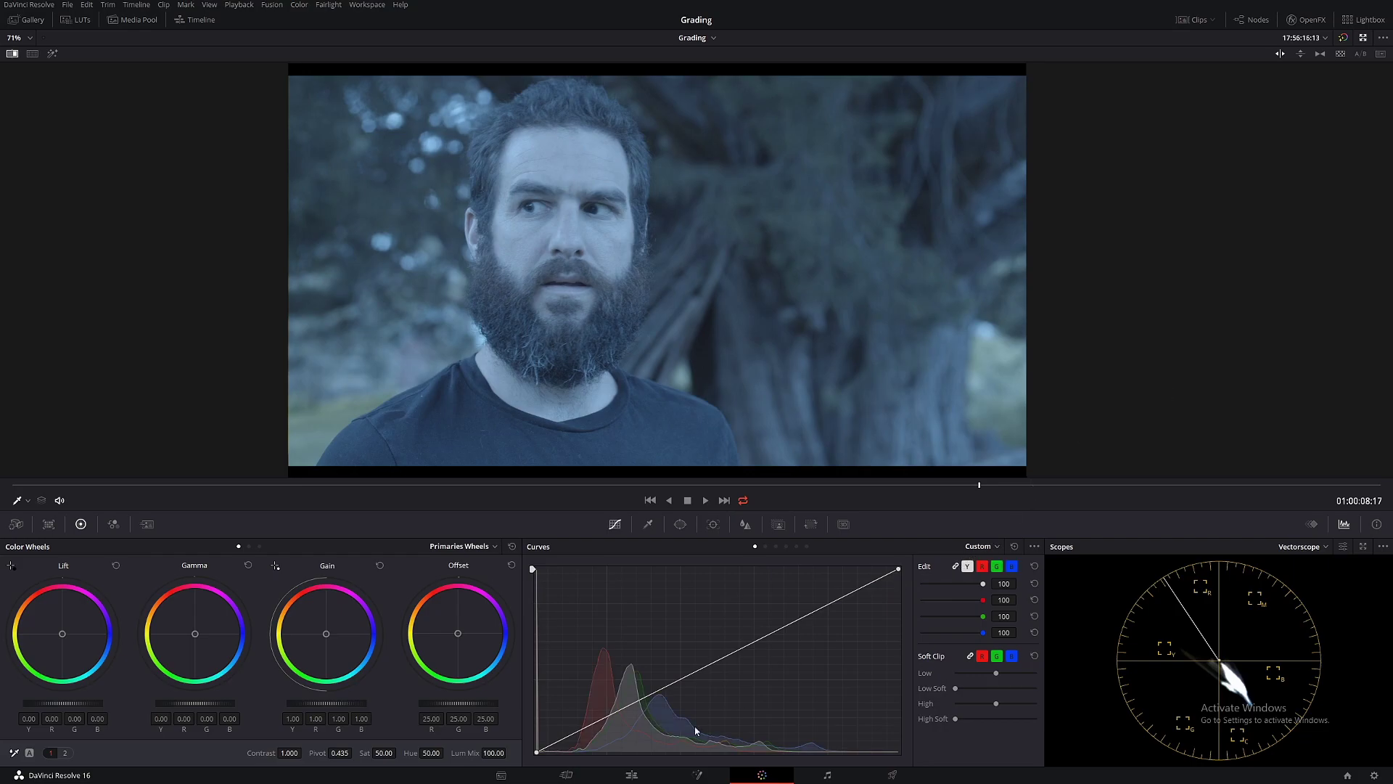
left_click(64, 754)
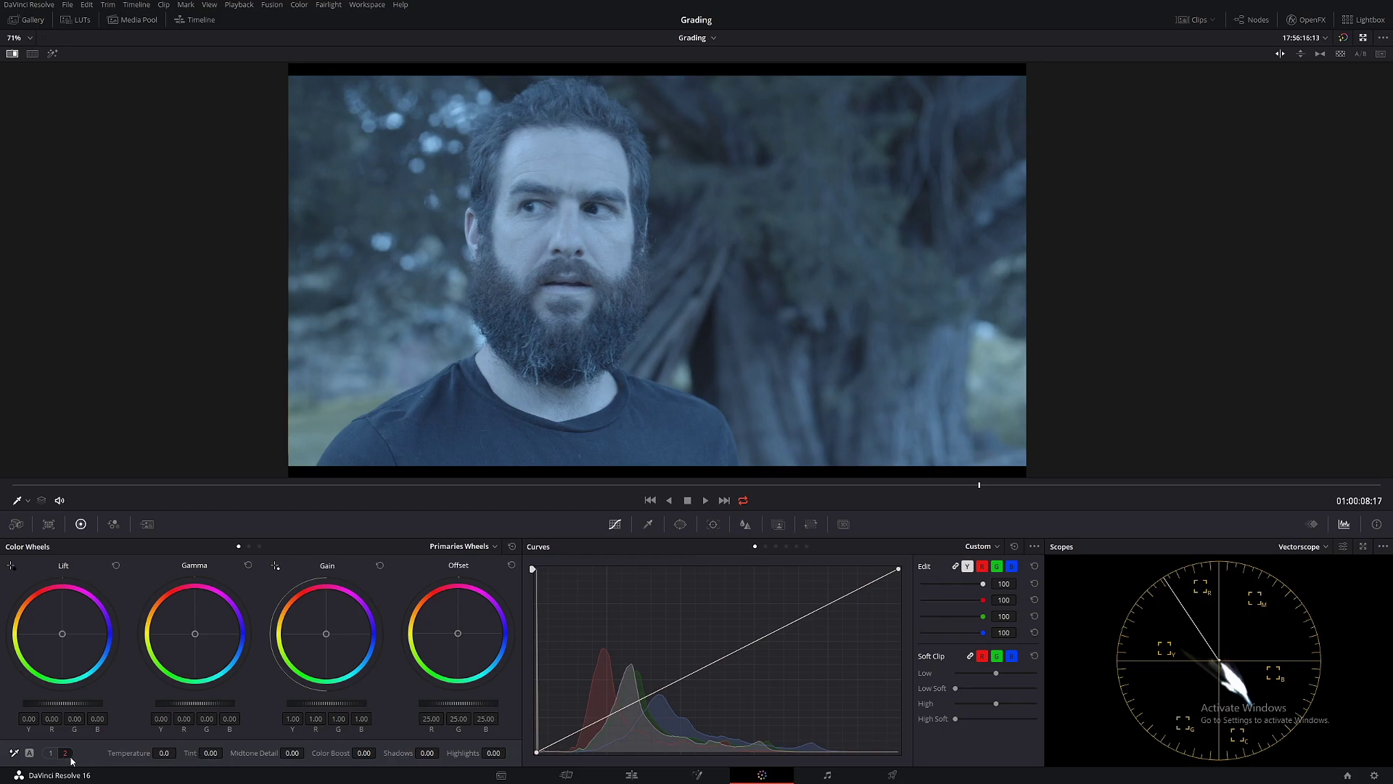
left_click(50, 752)
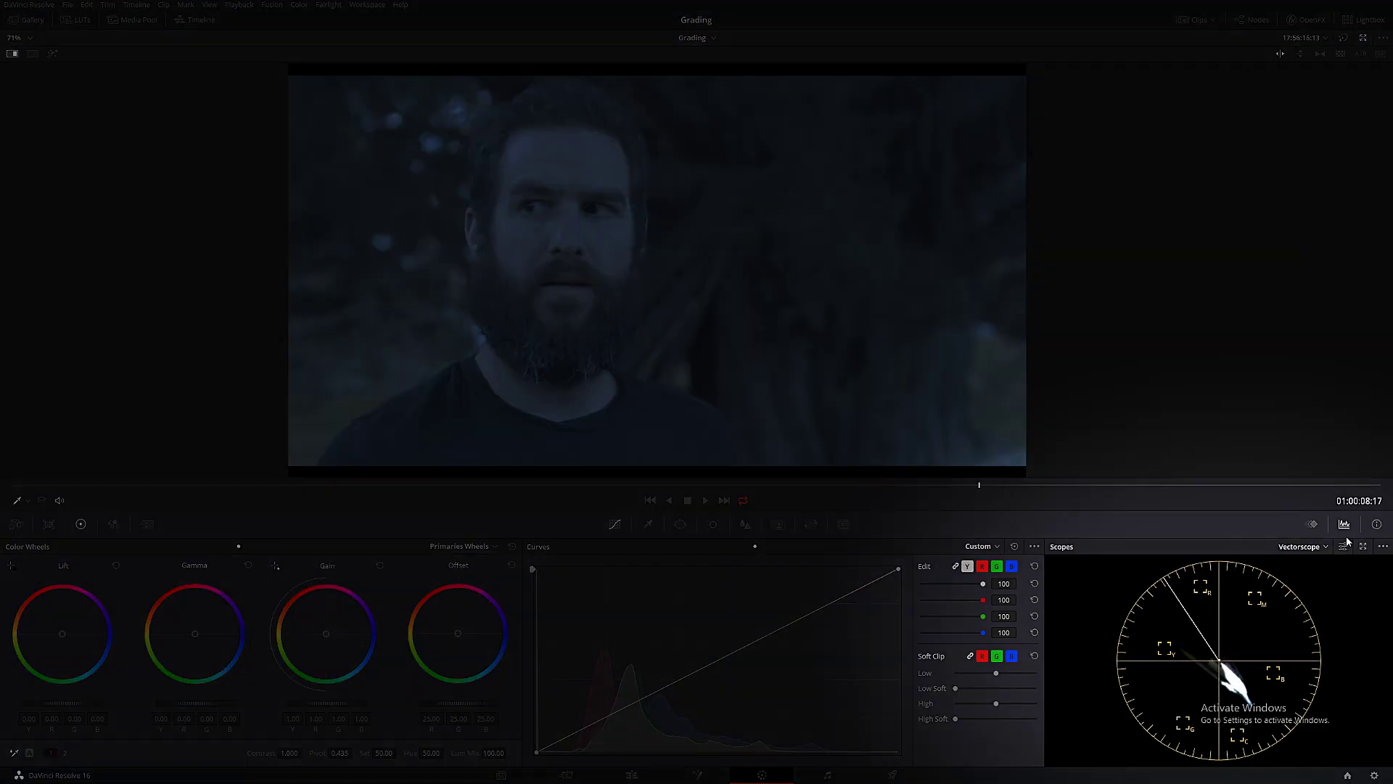
Step: Switch the scope from Vectorscope to Waveform and float it as a larger repositioned window
left_click(1307, 548)
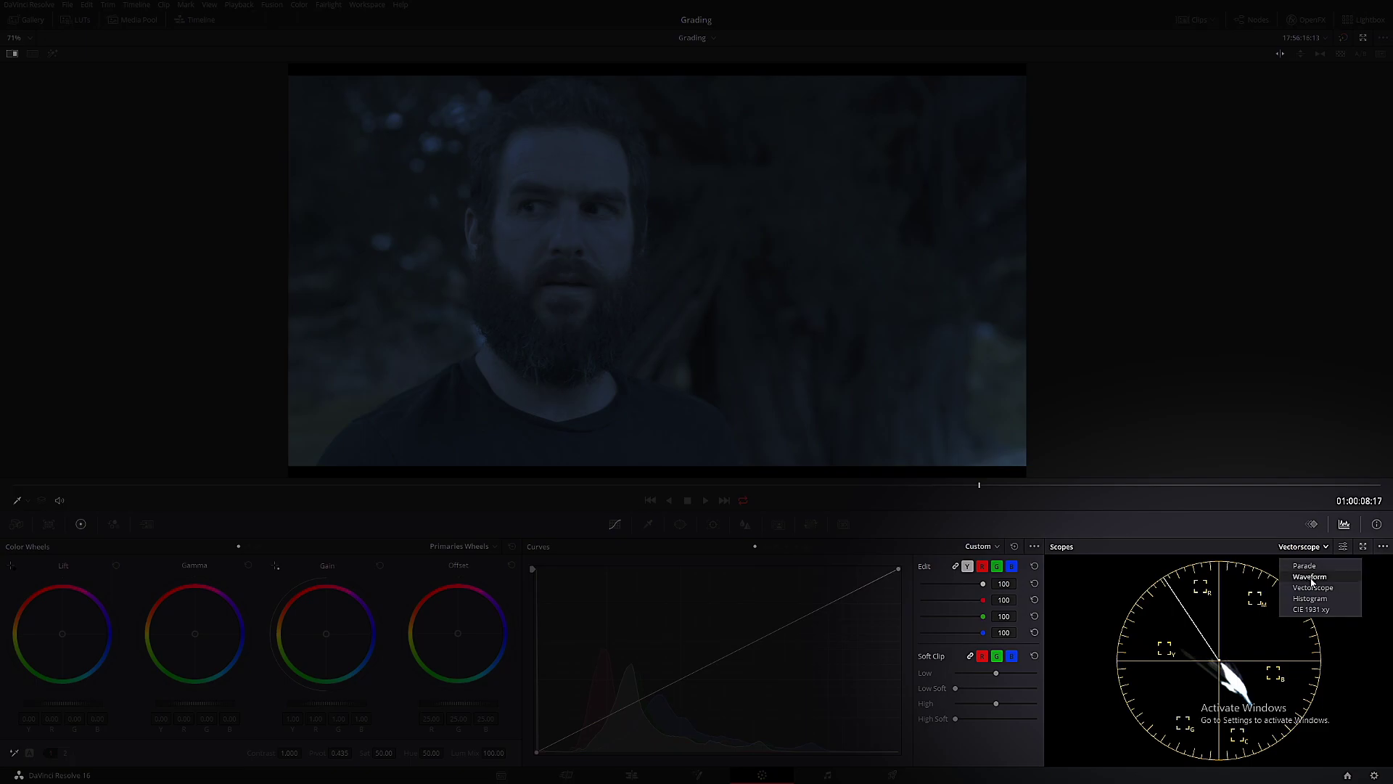
left_click(1311, 577)
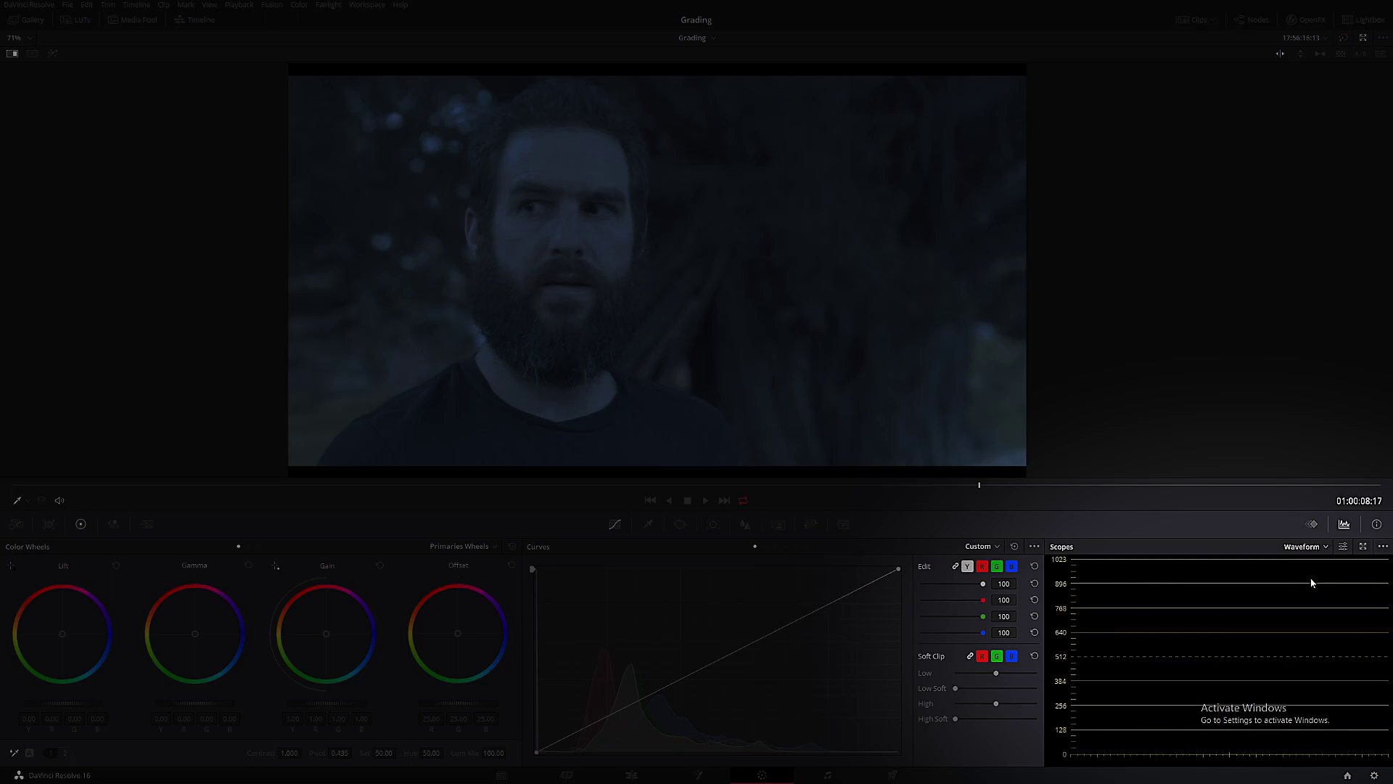
left_click(1362, 549)
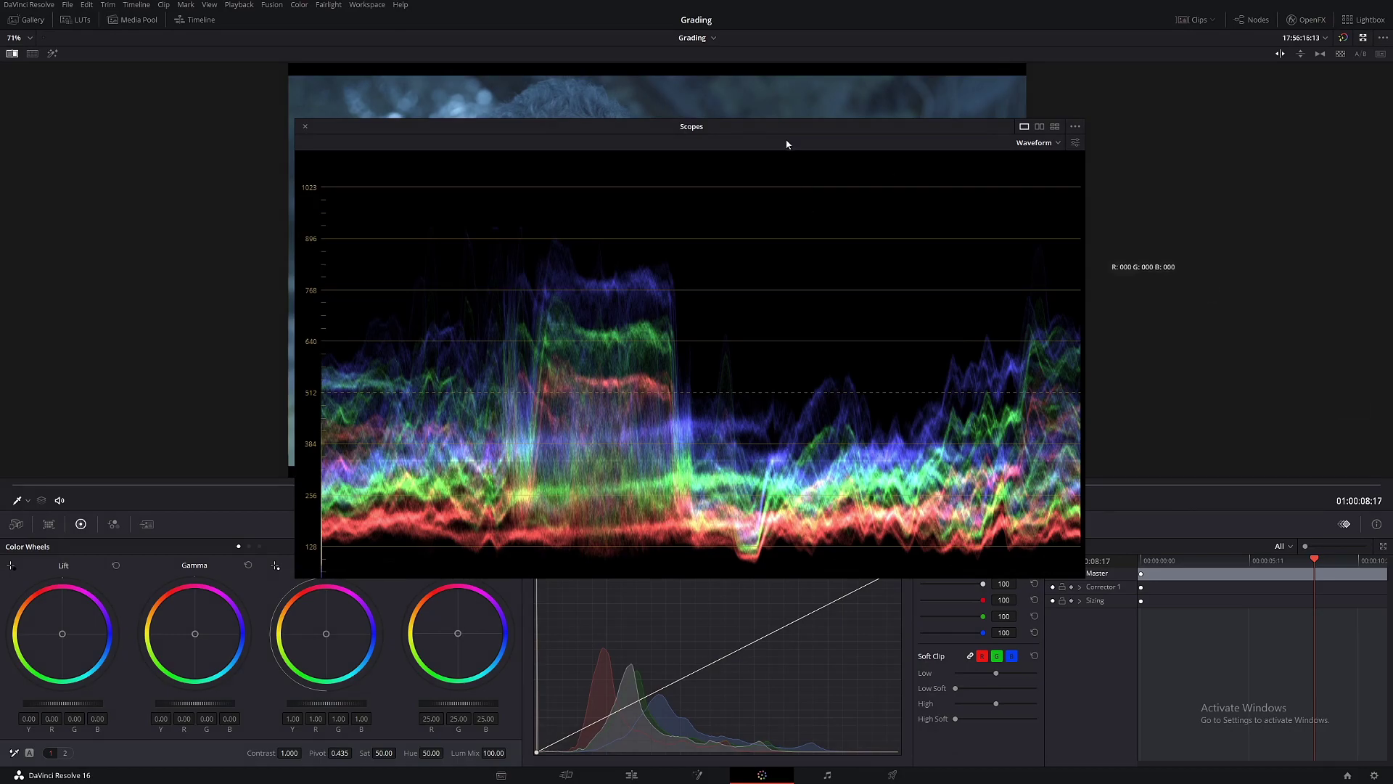
left_click_drag(787, 144, 762, 77)
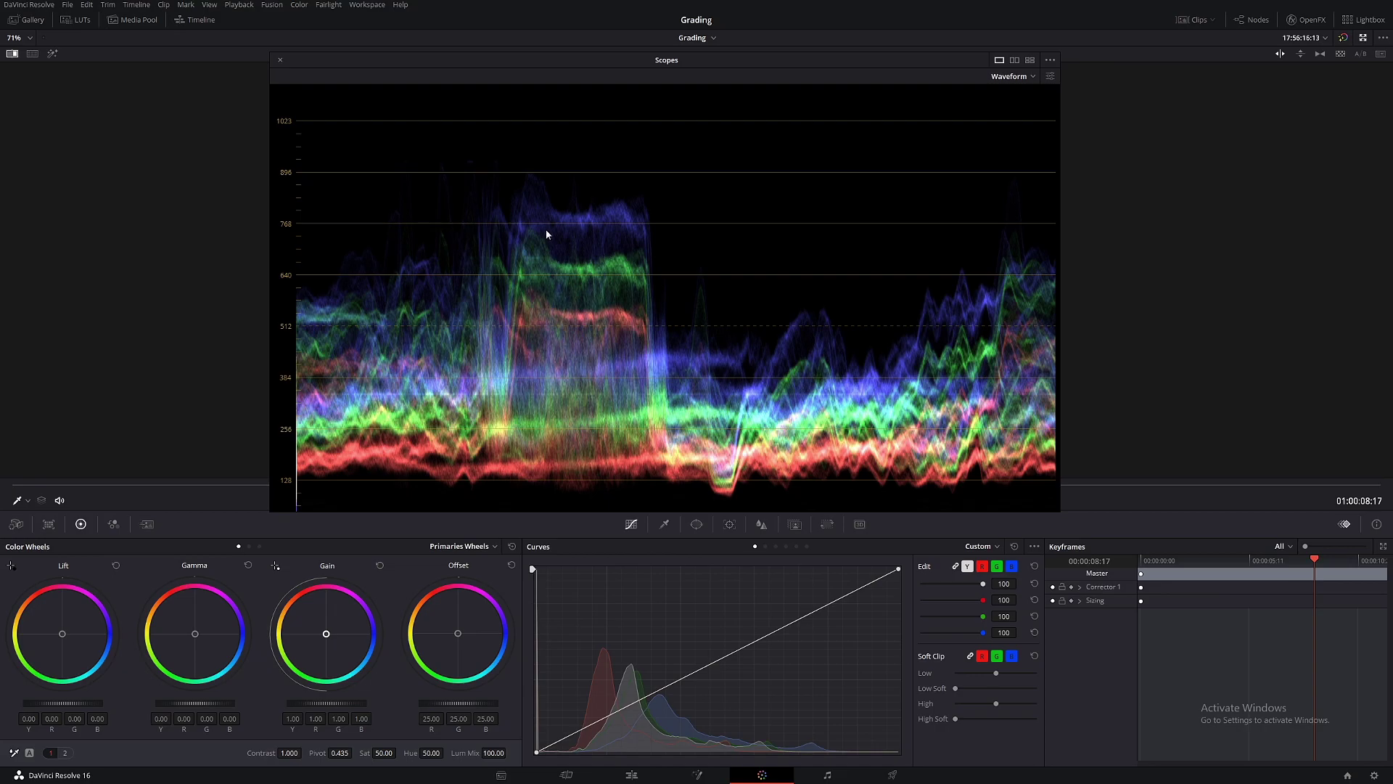
Step: Warm gain to R 1.14, G 0.97, B 0.84 and gamma to 0.03, -0.01, -0.03
left_click_drag(326, 633, 321, 628)
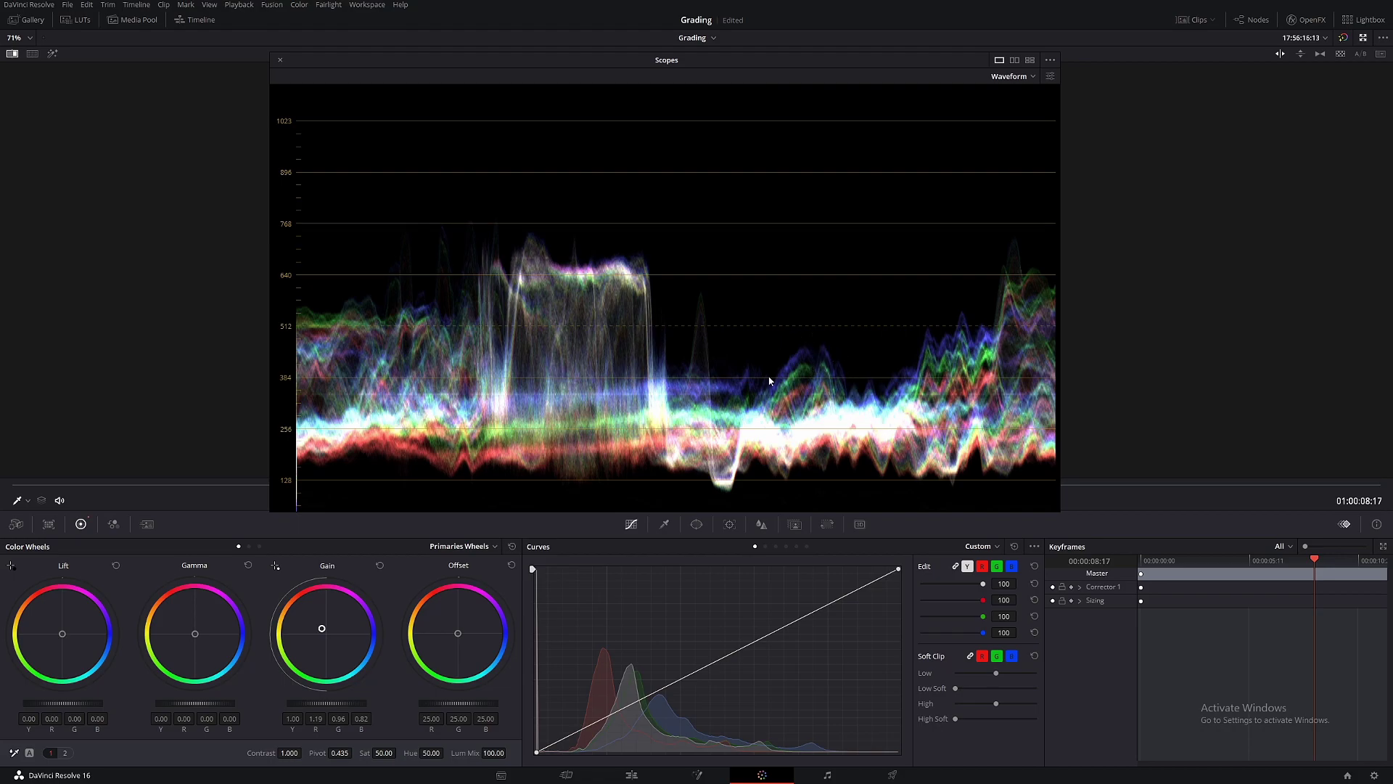
left_click_drag(194, 633, 190, 629)
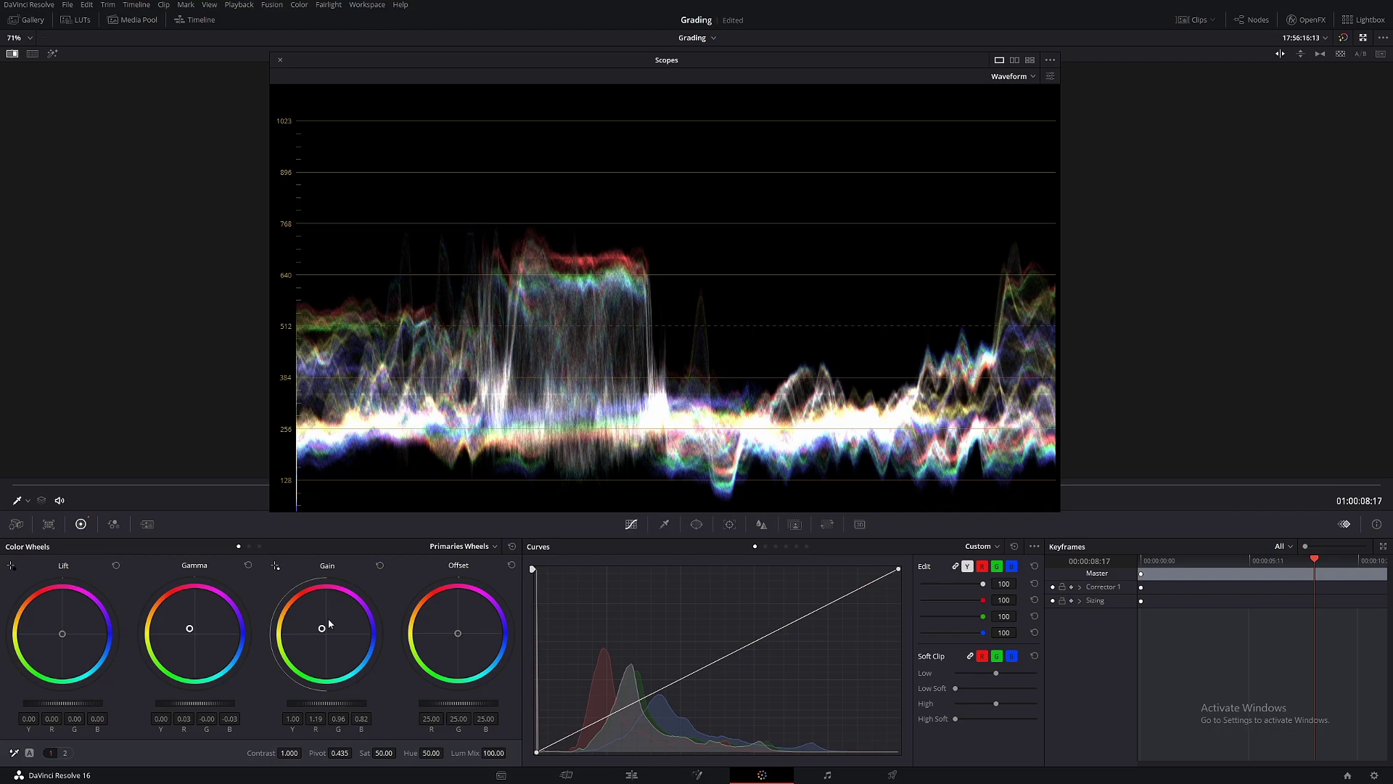
left_click_drag(328, 624, 343, 624)
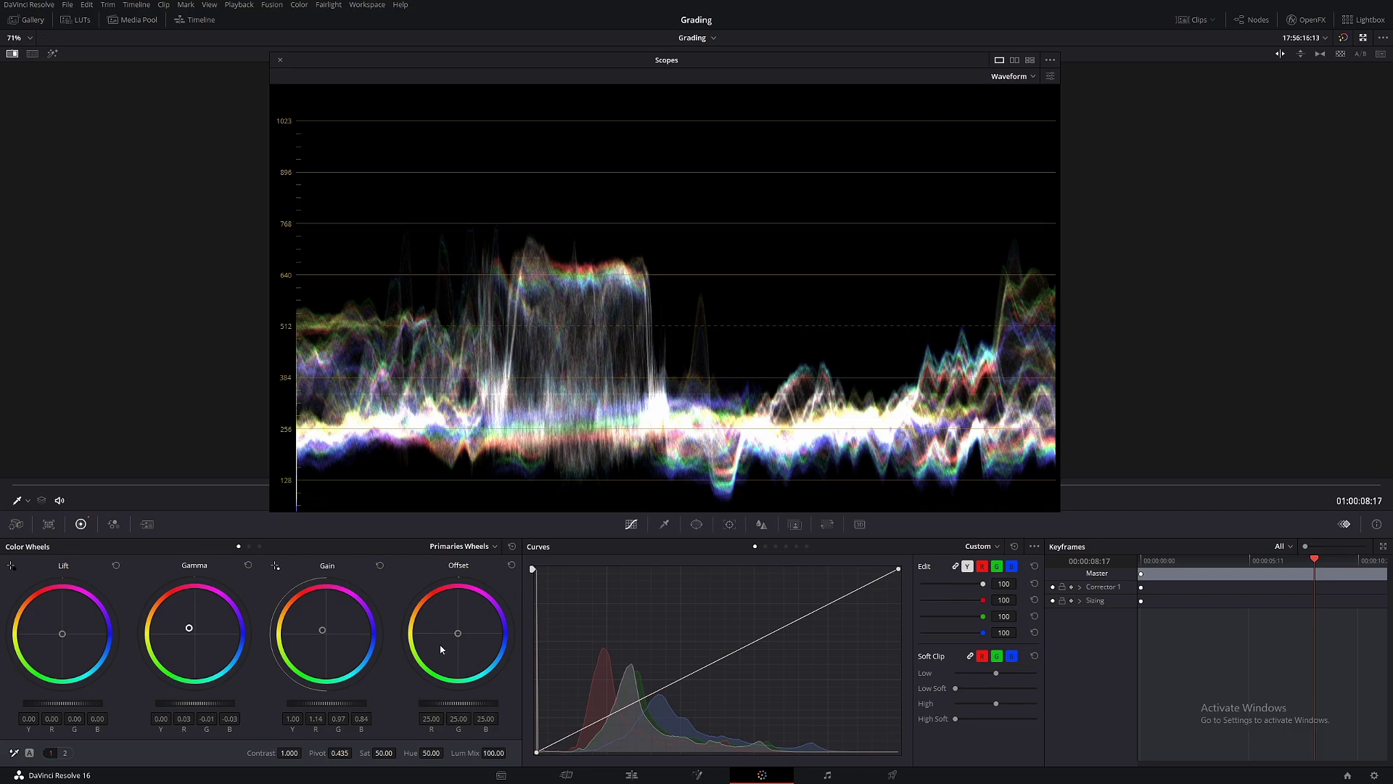
Step: Raise the scopes window and scroll the Lift master wheel to -0.02
left_click_drag(676, 61, 667, 35)
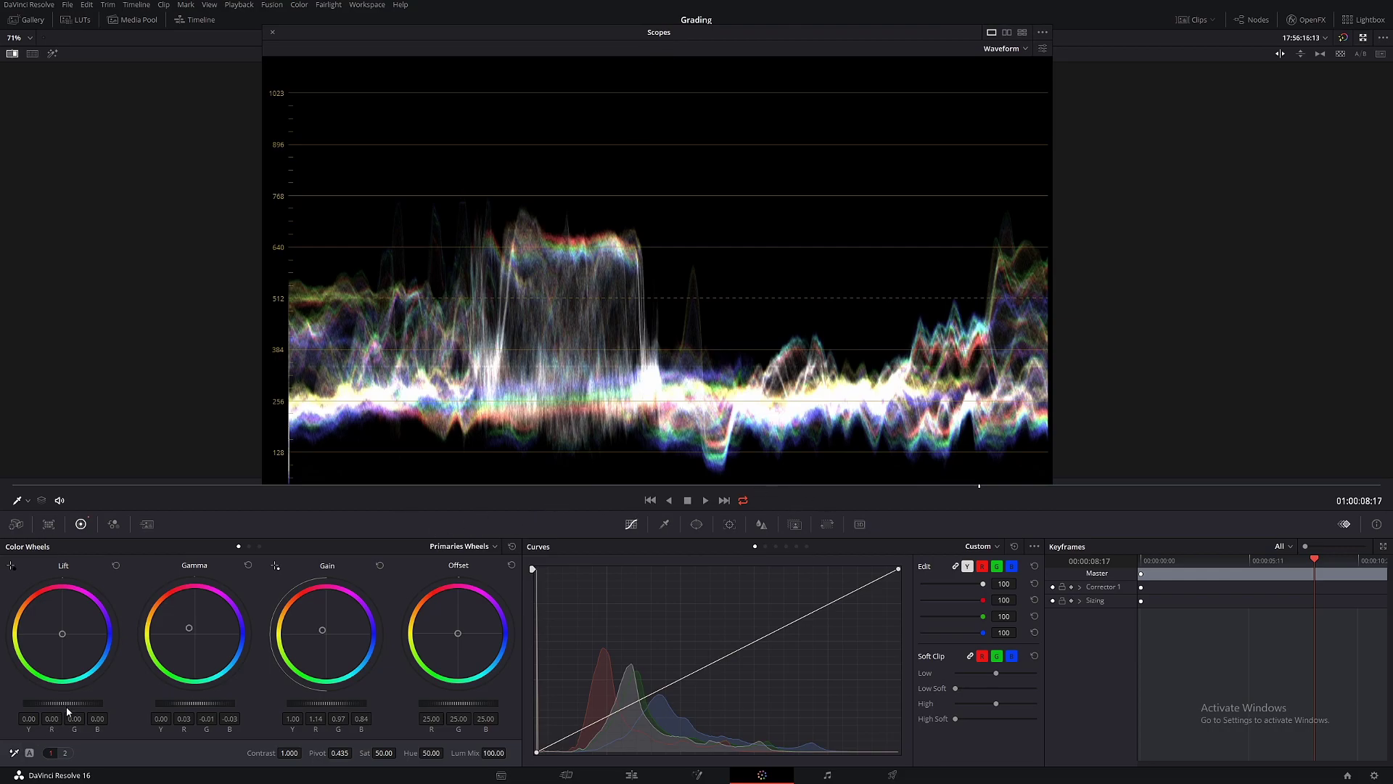
scroll(66, 703, "down", 2)
scroll(67, 704, "down", 1)
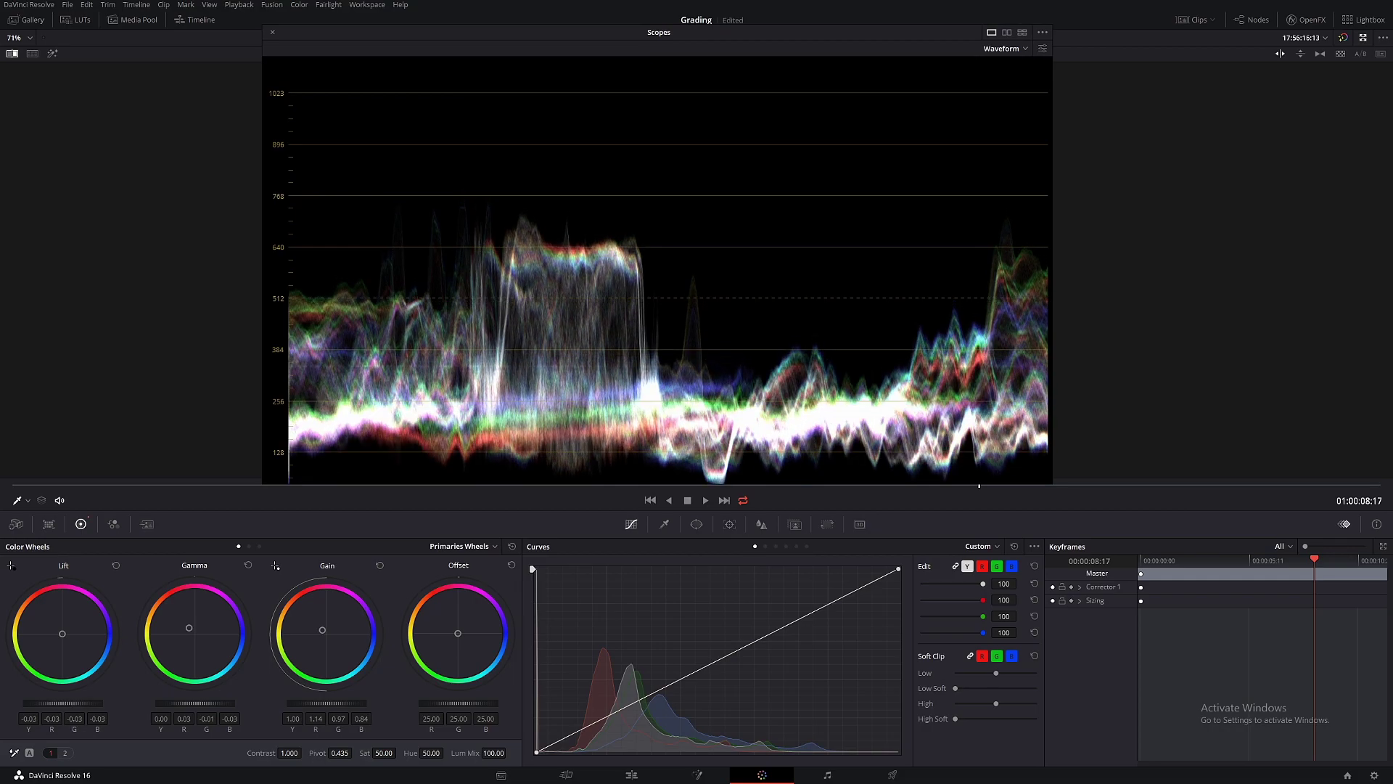
scroll(67, 704, "up", 1)
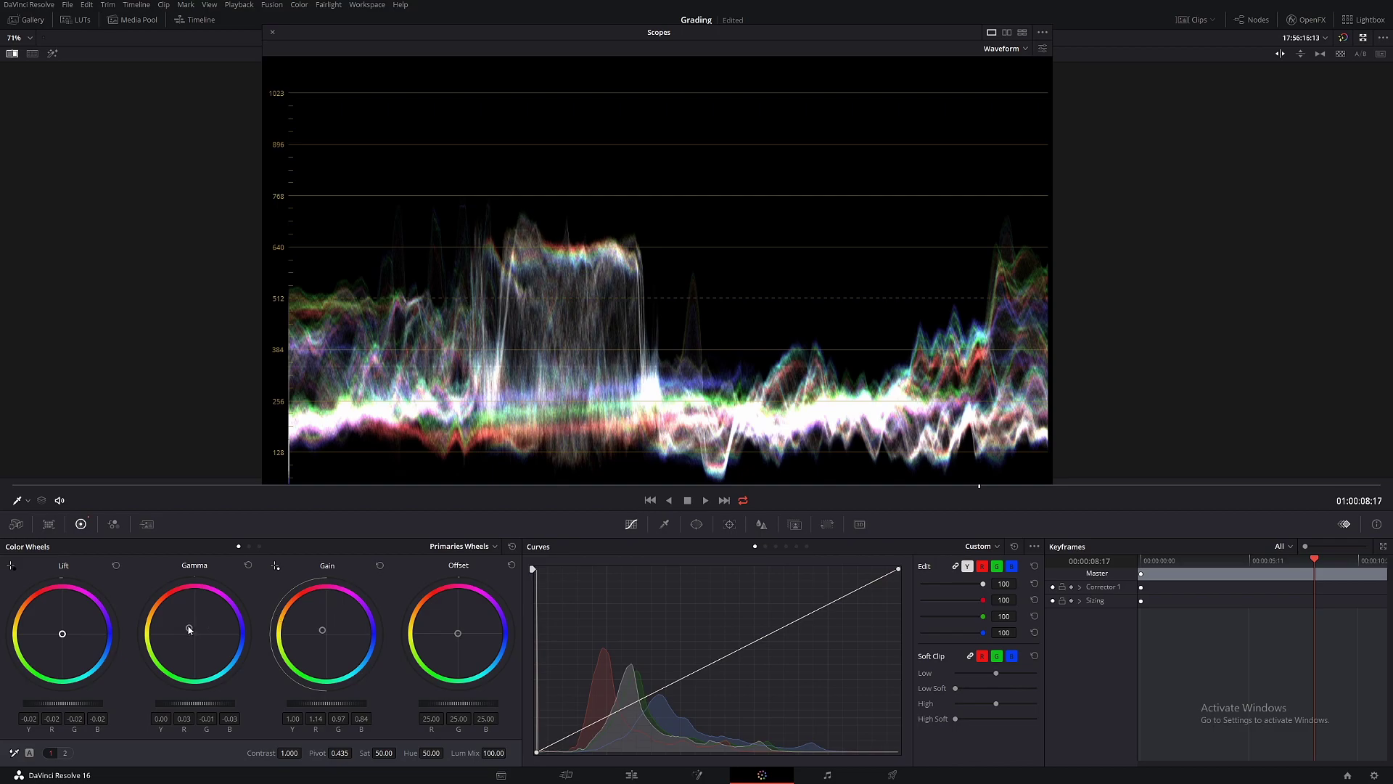
Step: Pull slightly more blue from the midtones and add red to highlights, moving scopes off the image
left_click_drag(189, 628, 188, 627)
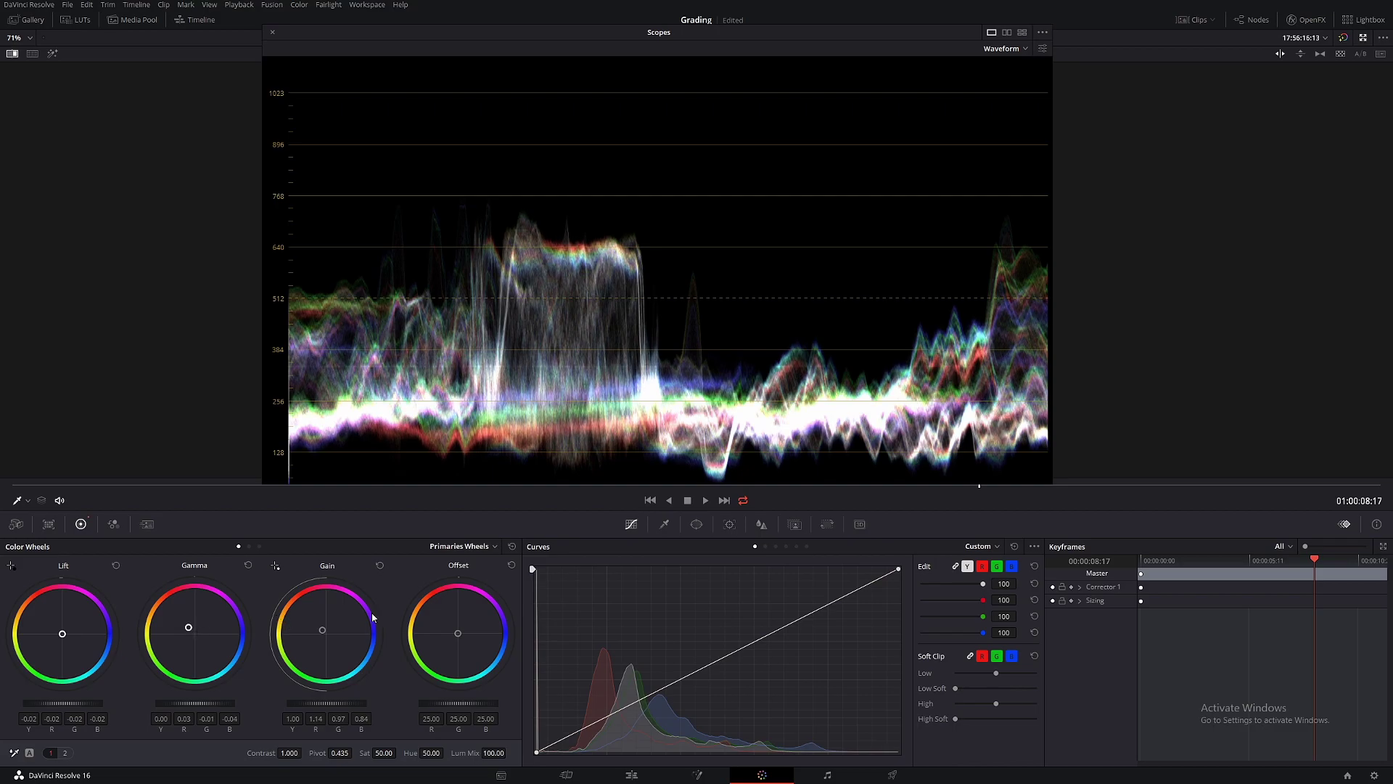
left_click_drag(324, 630, 322, 629)
left_click_drag(627, 29, 1392, 124)
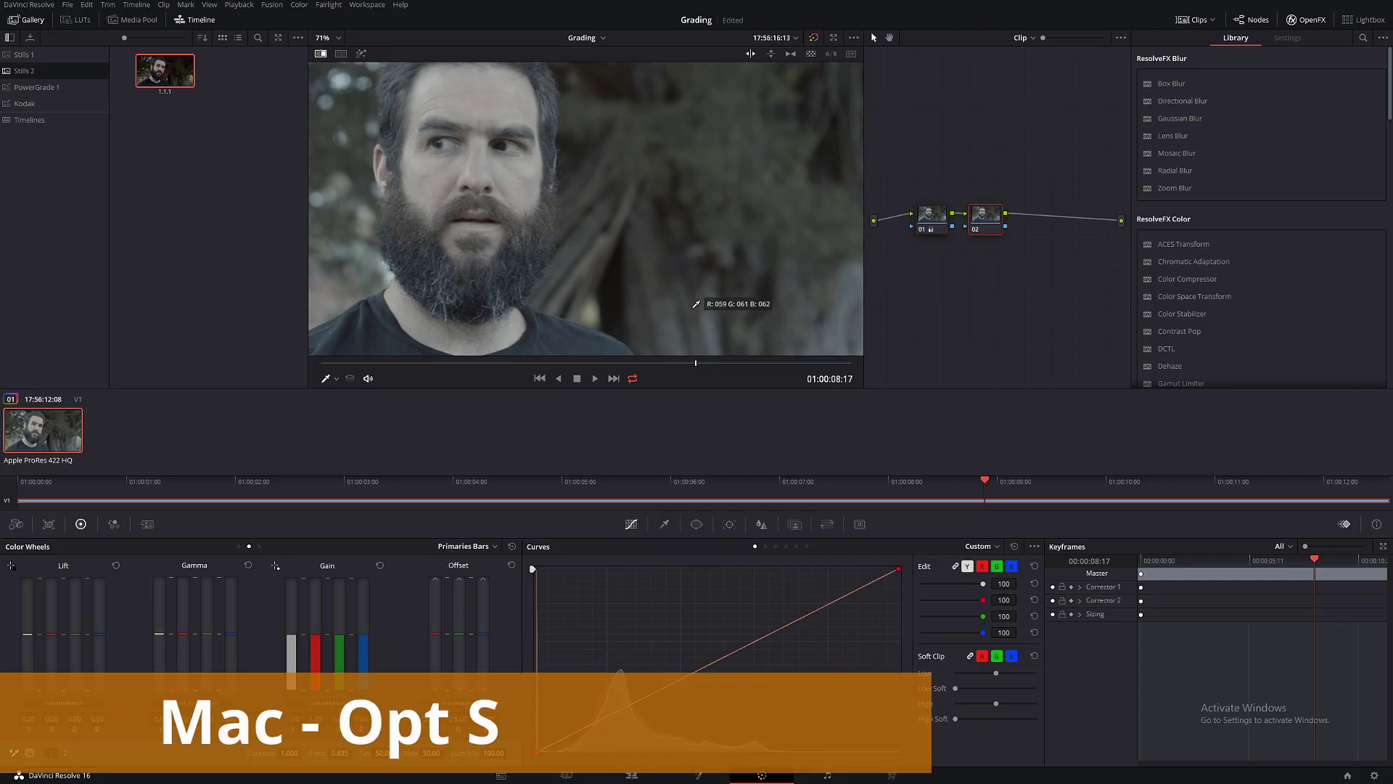
Step: In an enlarged viewer with floating waveform, add three Custom curve points lowering shadows and highlights
key("alt+f")
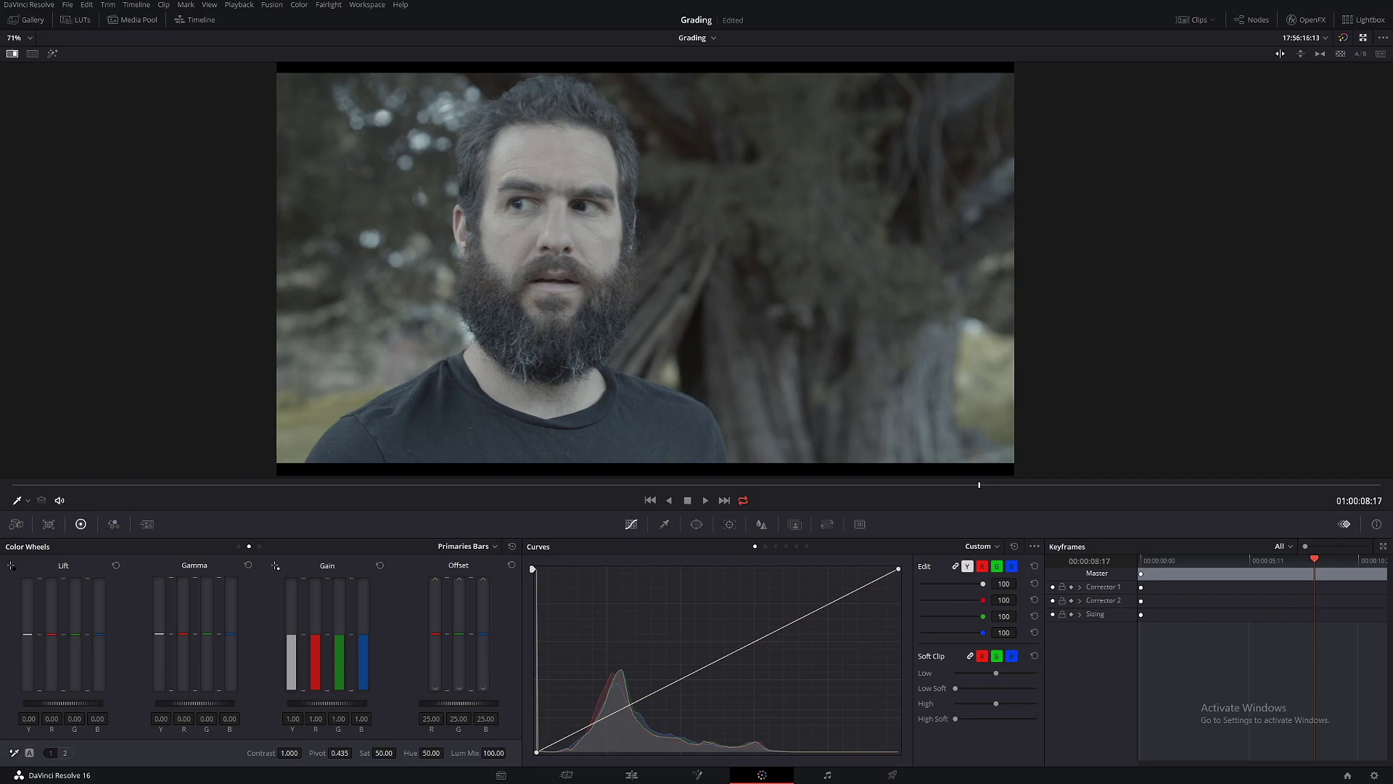
key("ctrl+shift+w")
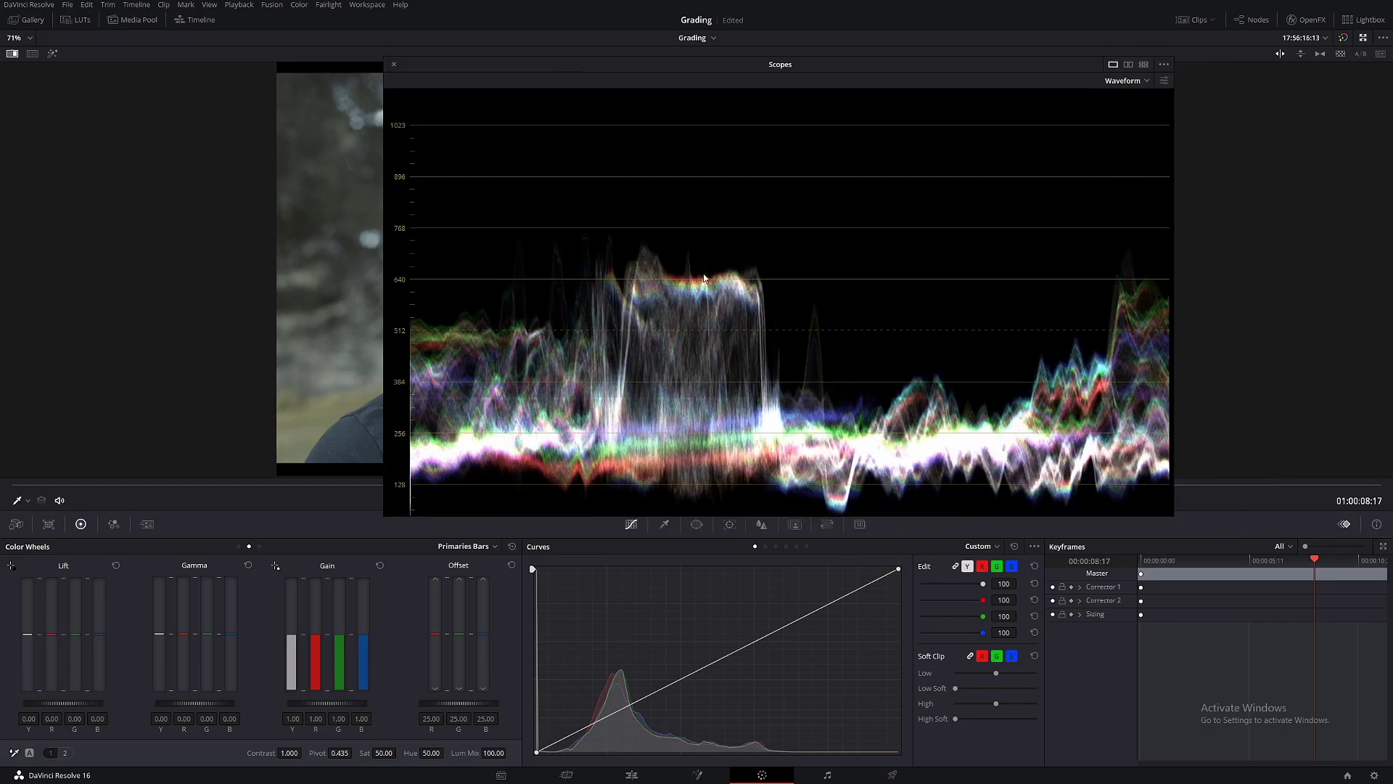
left_click_drag(665, 60, 1392, 217)
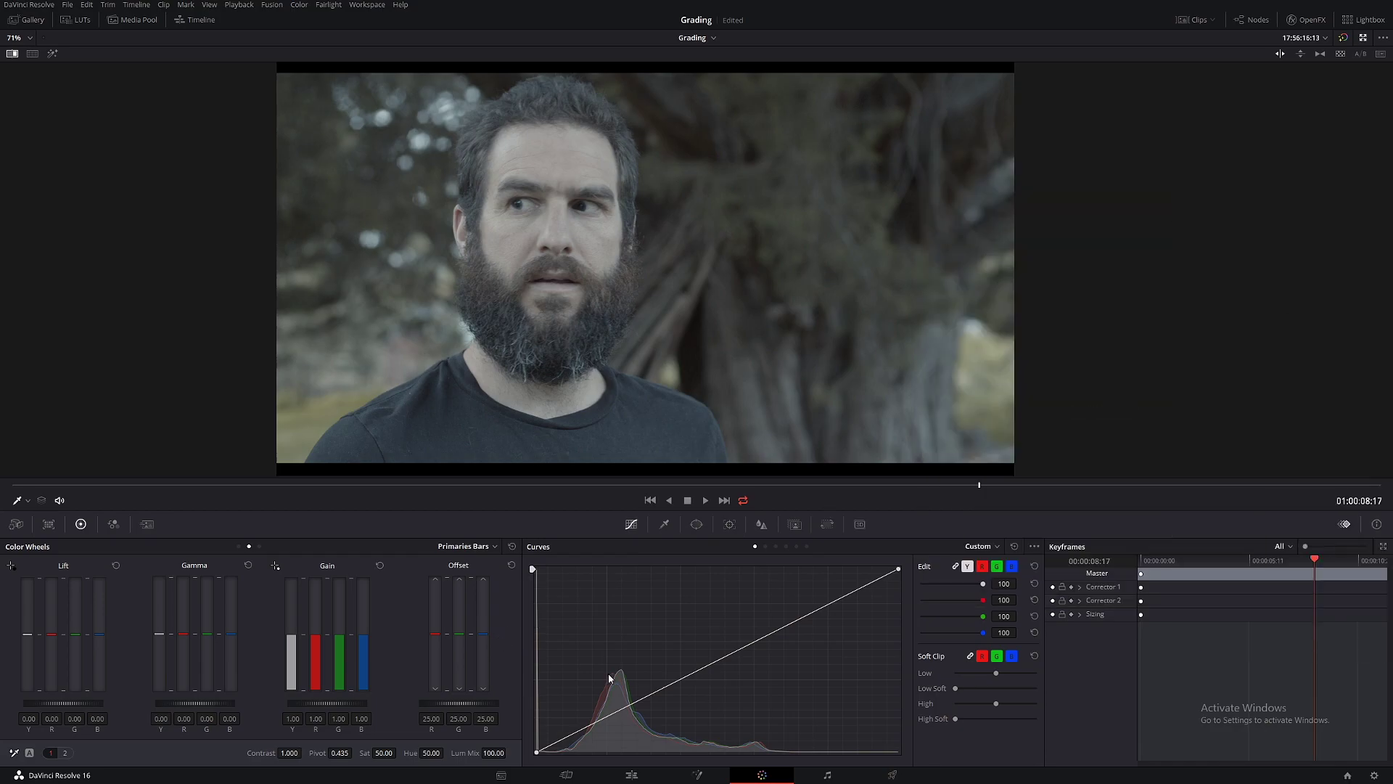
left_click_drag(590, 724, 600, 732)
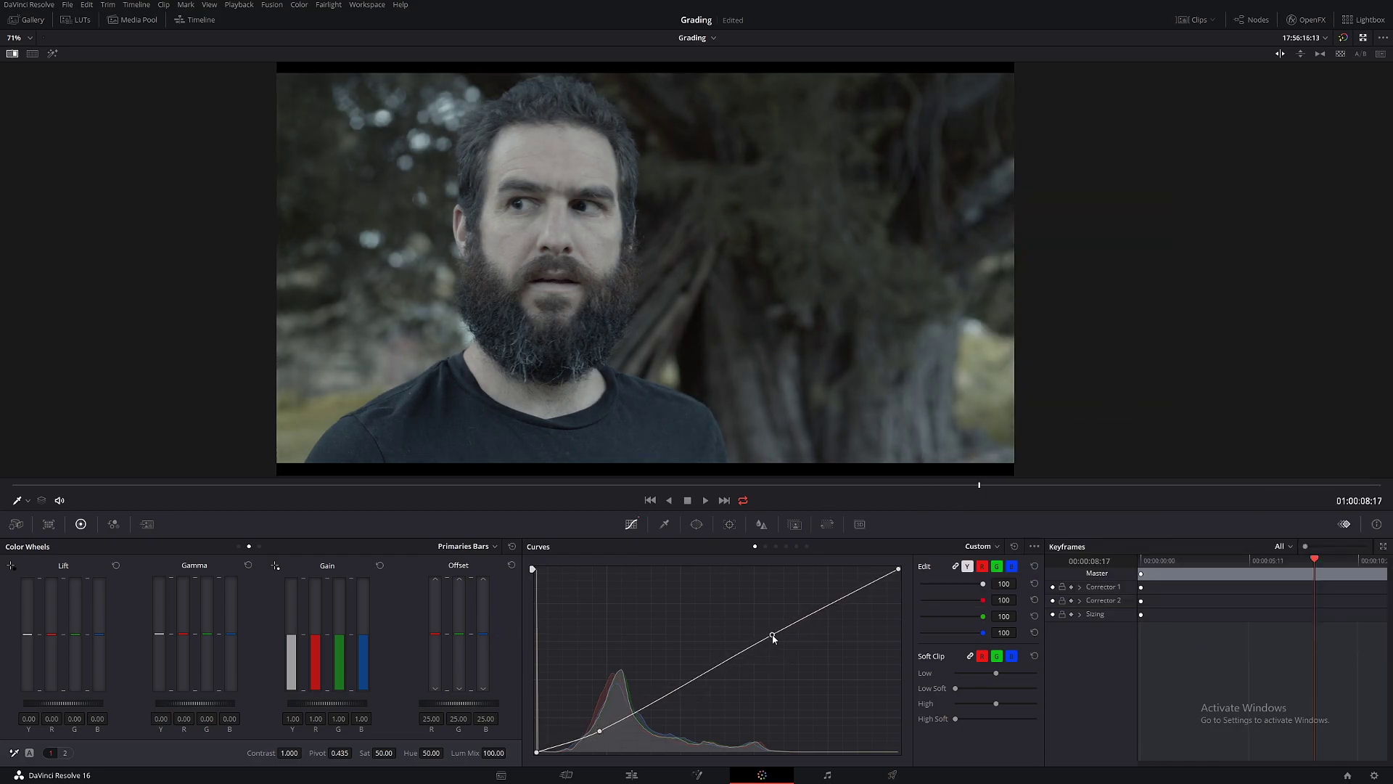
left_click_drag(774, 637, 784, 648)
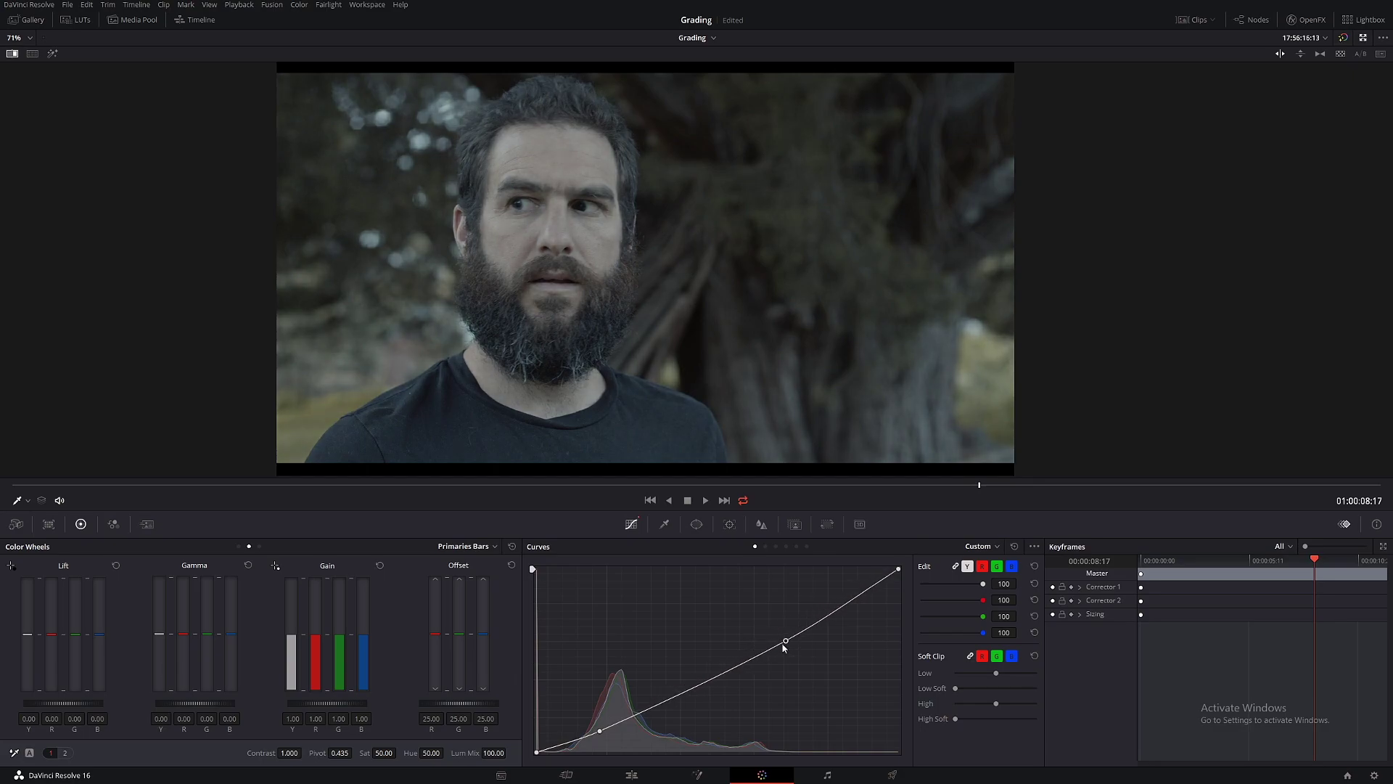
left_click(693, 692)
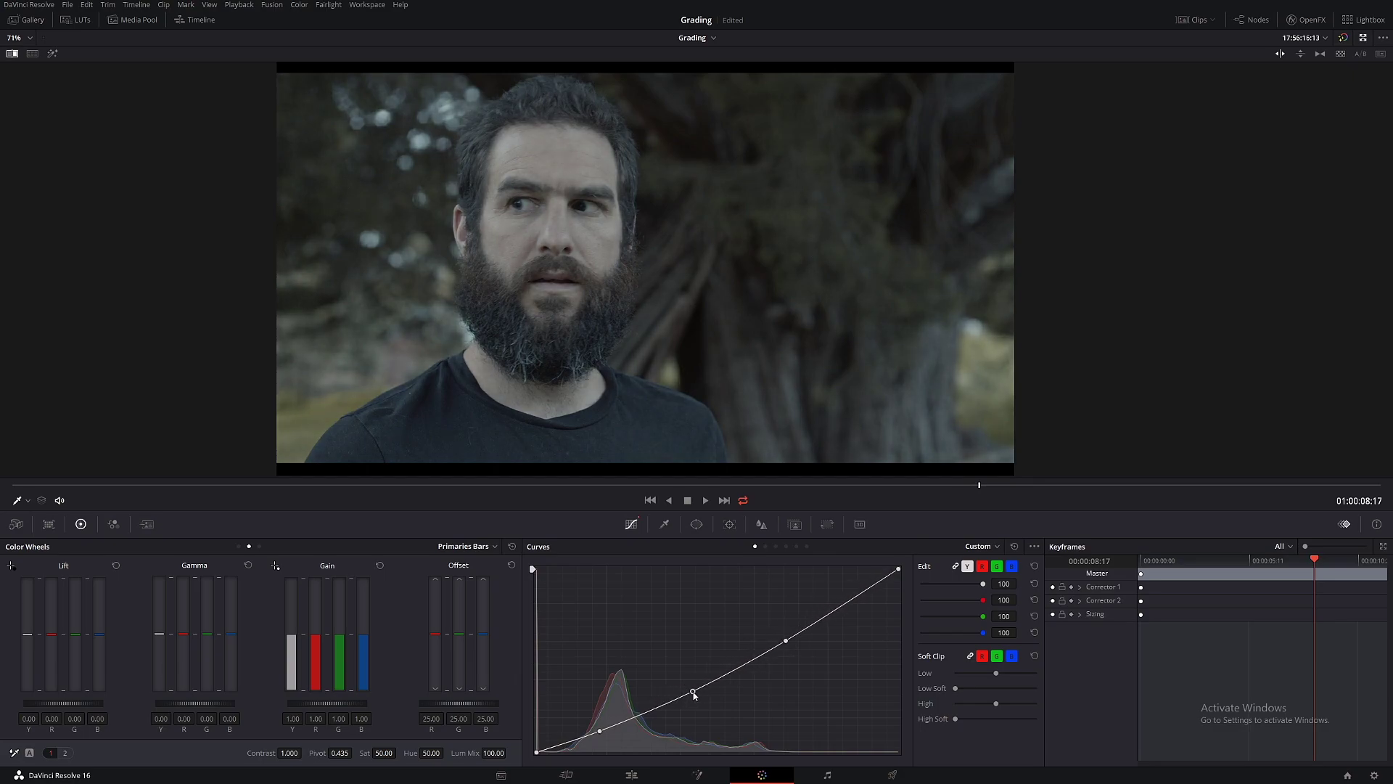
Step: On the primary wheels, darken gamma to -0.08 and brighten gain to 1.23
left_click(238, 547)
left_click_drag(206, 709, 207, 711)
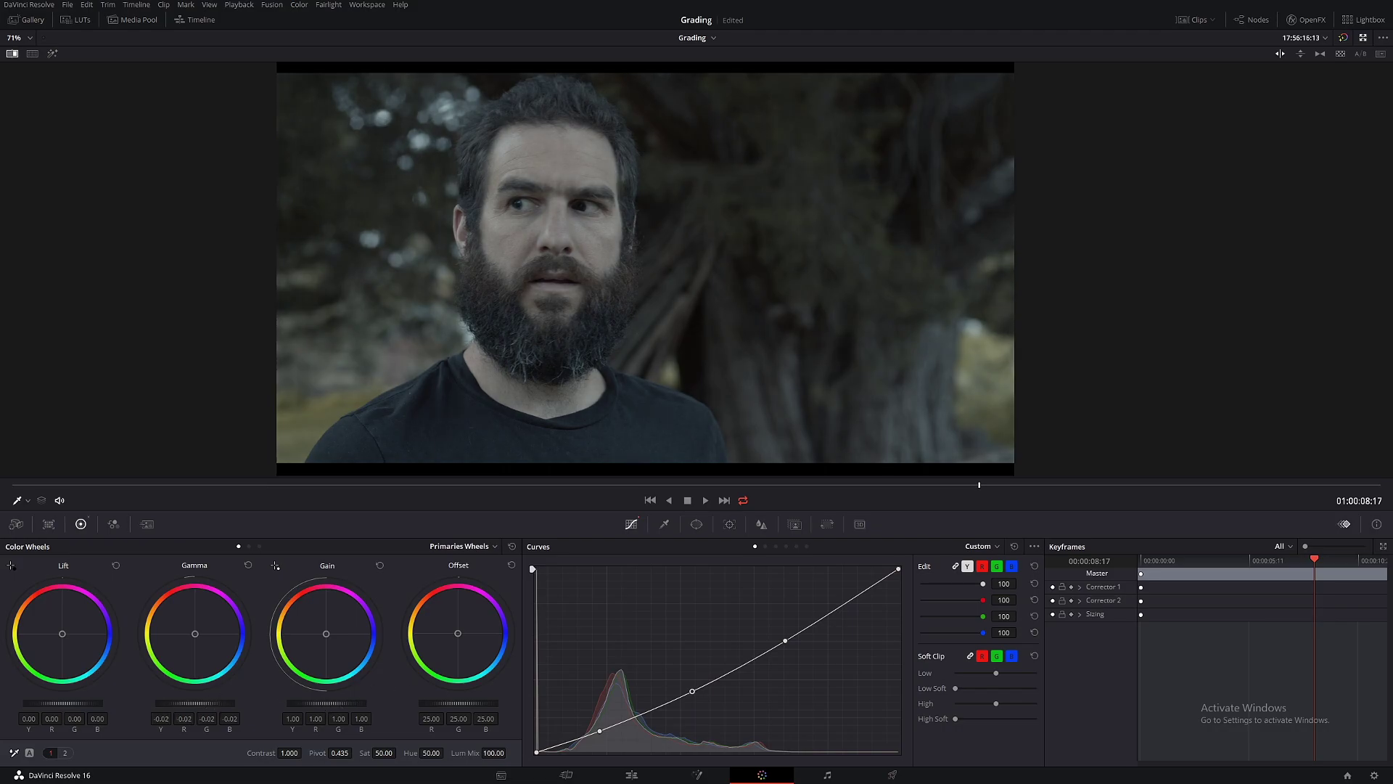
left_click_drag(326, 702, 355, 702)
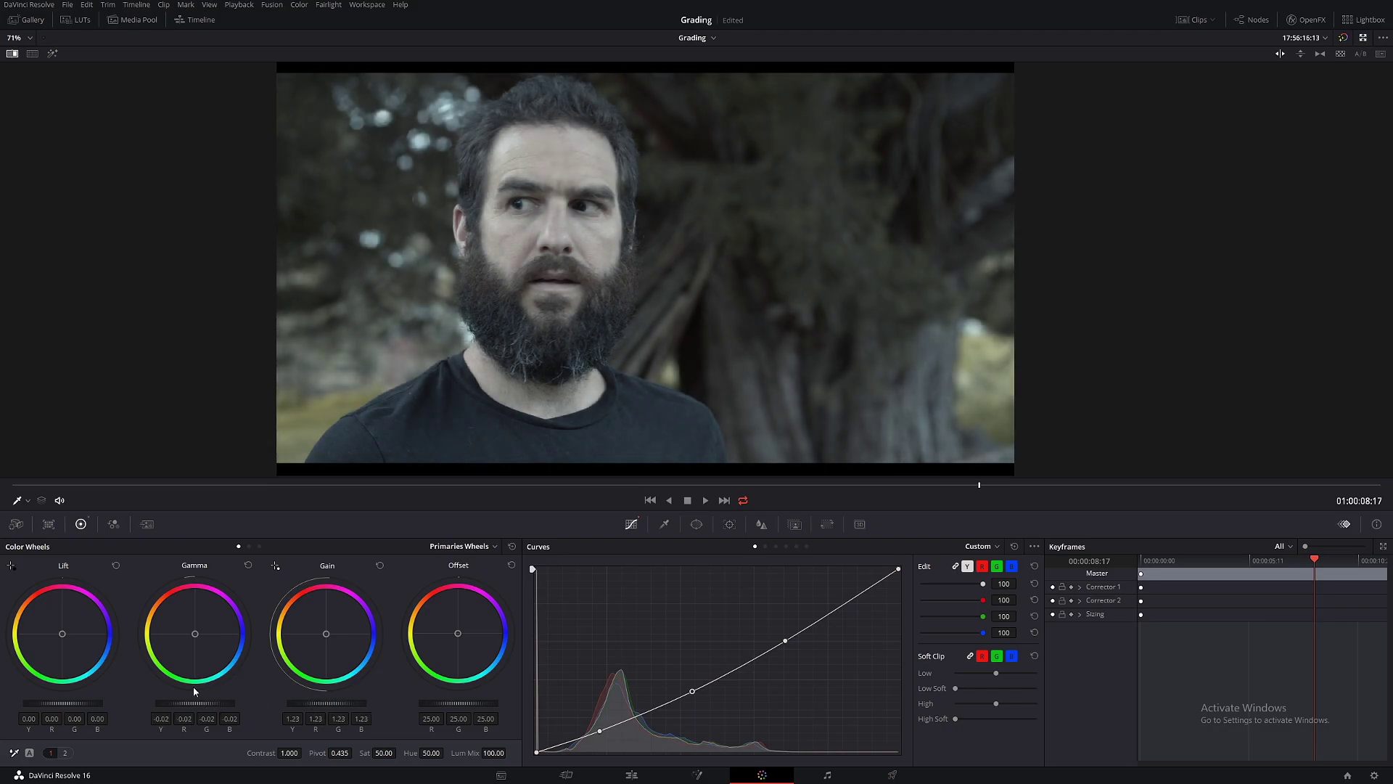
left_click_drag(190, 704, 197, 706)
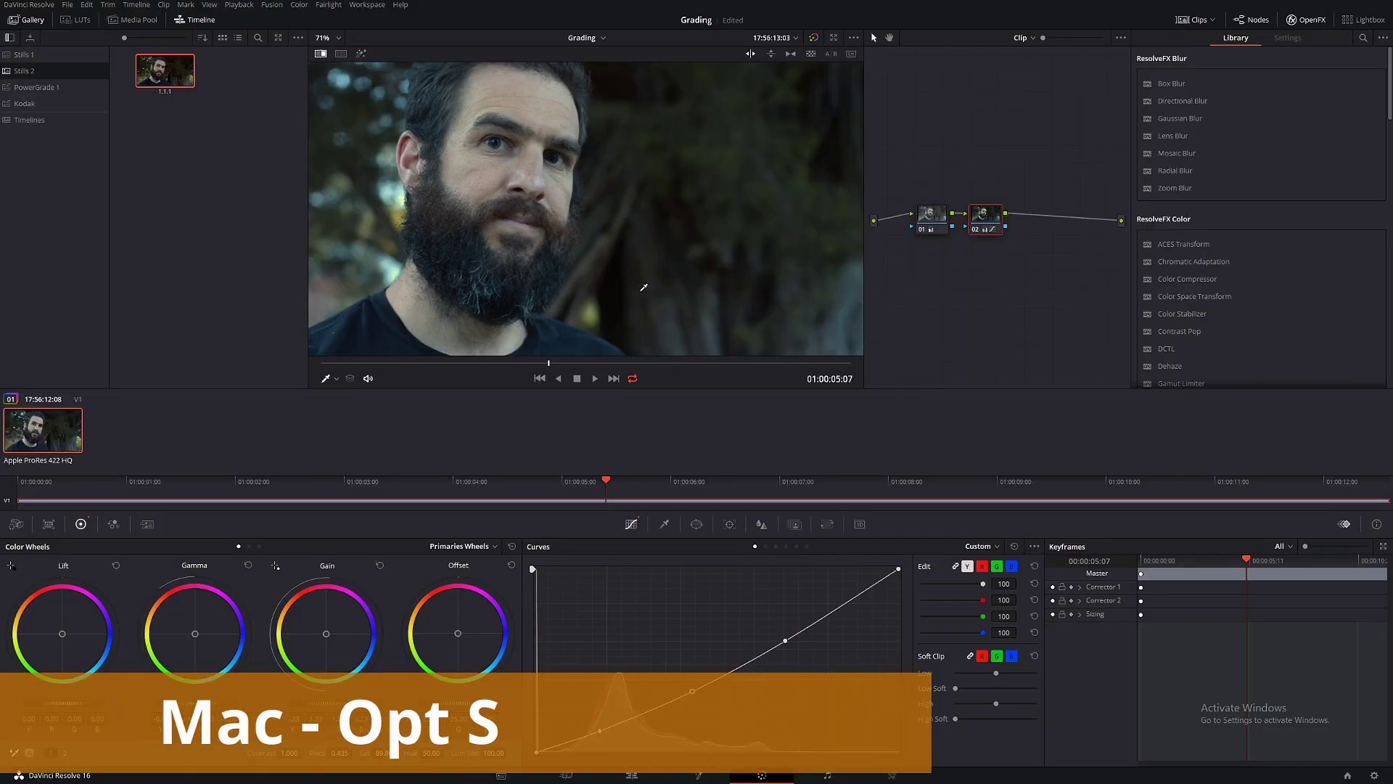
Step: Add serial node Corrector 3 with Alt+S and enlarge the viewer
key("alt+s")
key("alt+f")
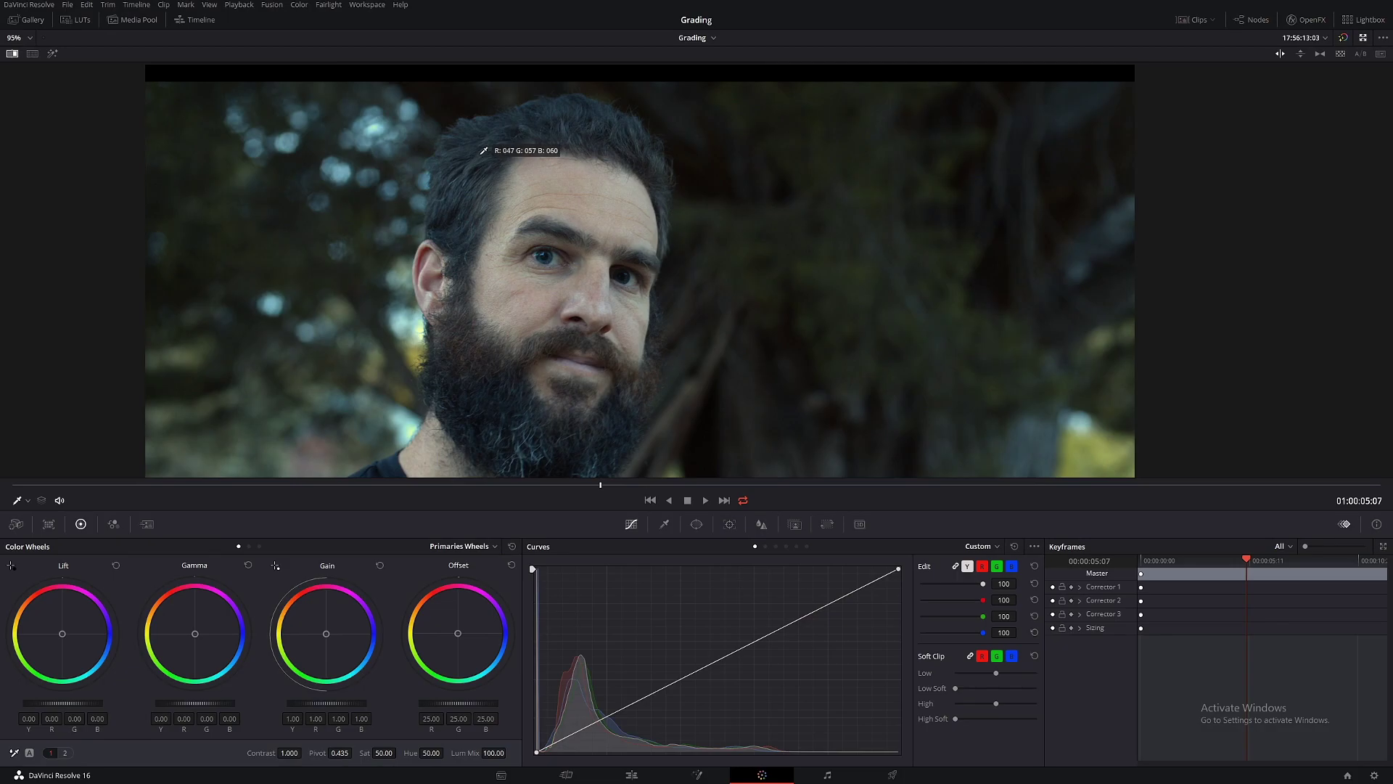
Step: Sample the face onto the curves, raise the red point and nudge the green point at that level
left_click(602, 324)
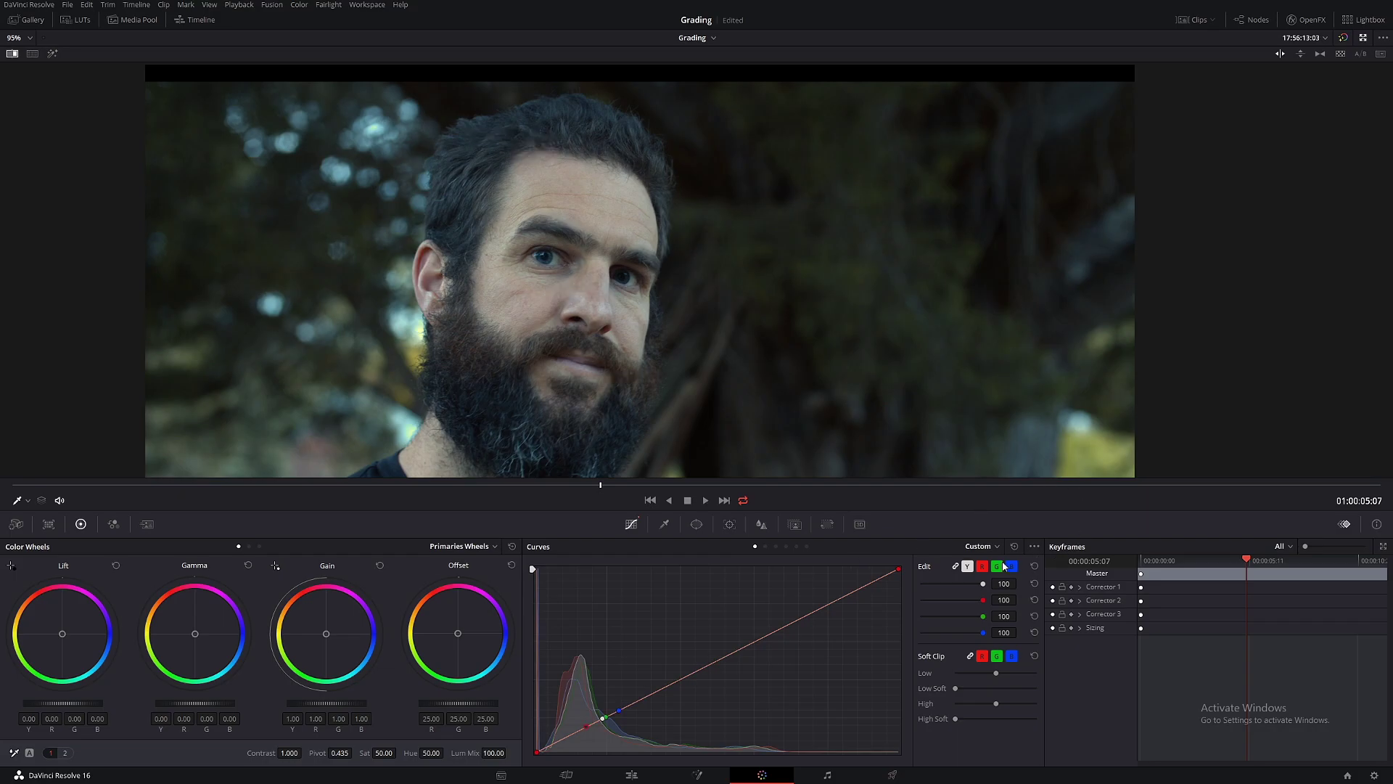
left_click(983, 566)
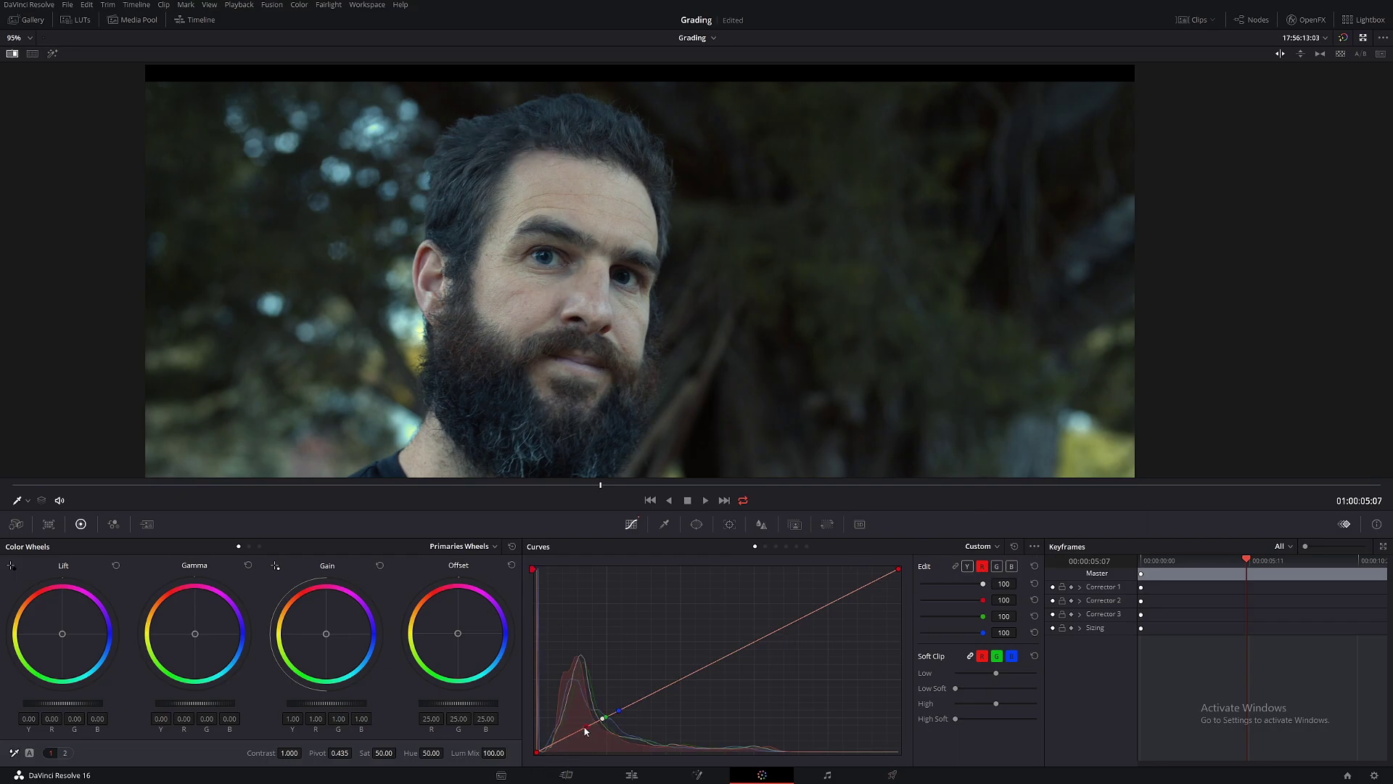
left_click_drag(585, 730, 587, 724)
left_click(621, 712)
left_click(606, 718)
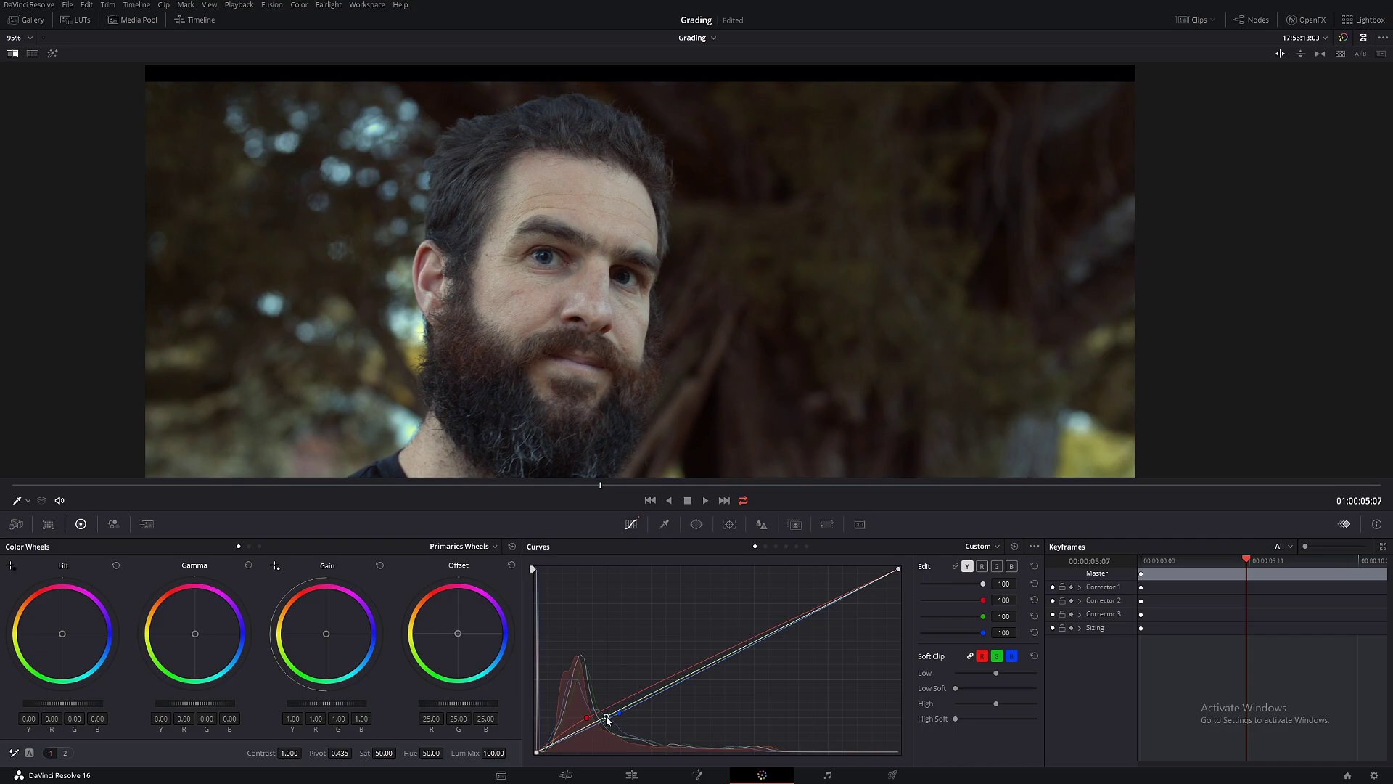
left_click(609, 717)
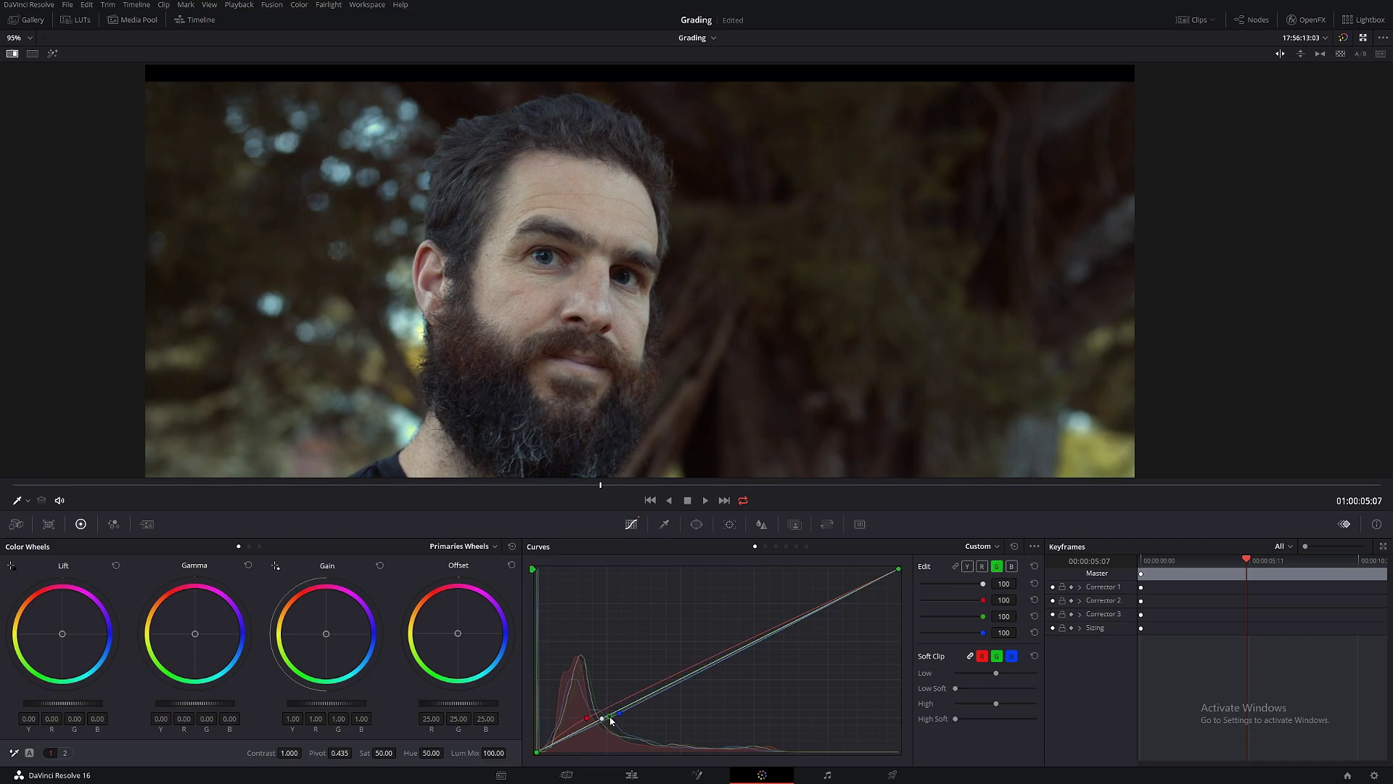
mouse_move(610, 717)
left_mouse_down()
mouse_move(597, 718)
mouse_move(620, 721)
left_mouse_up()
Step: Add a red curve point at the sampled level and lower green slightly there
key("b")
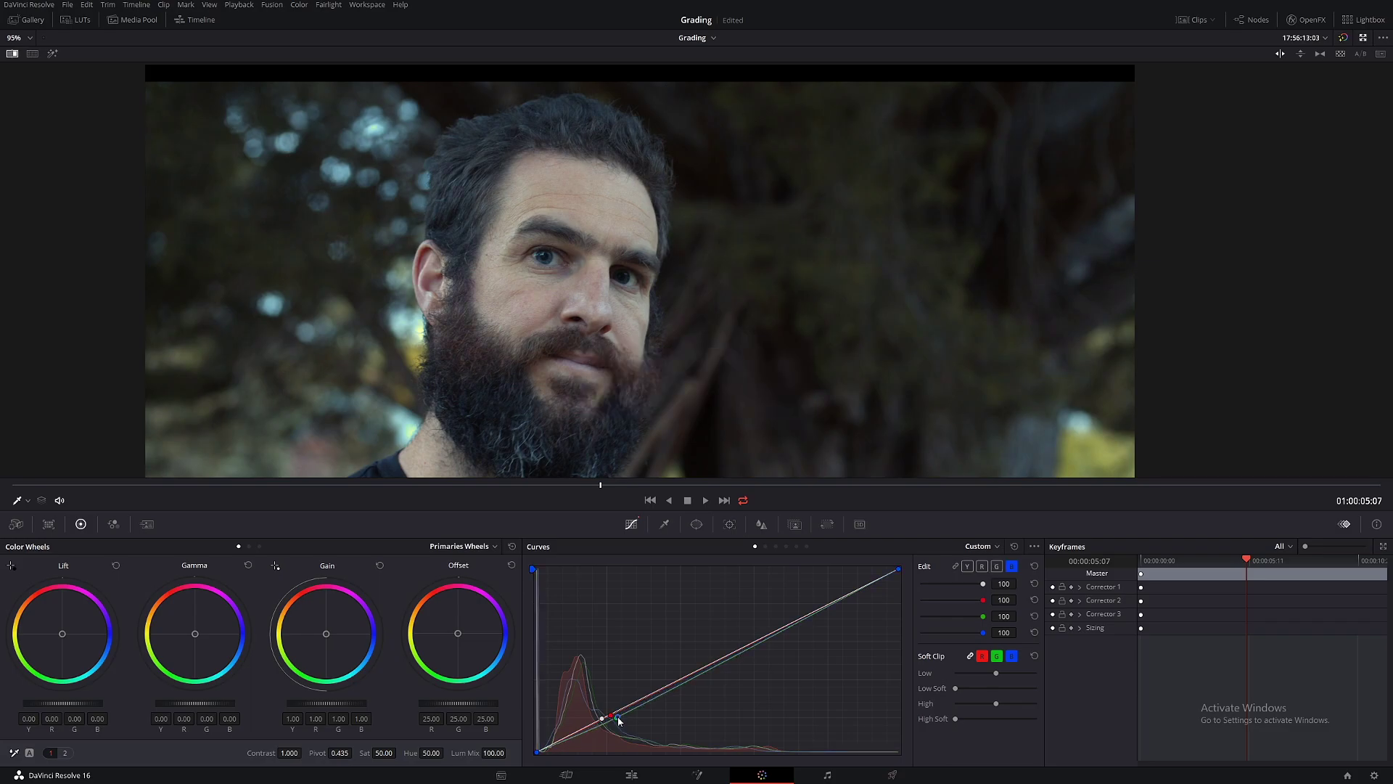
key("r")
left_click(608, 718)
key("g")
left_click_drag(612, 726, 611, 727)
Step: Darken the low end of the luma curve and pull the blue curve down slightly
key("b")
left_click(967, 567)
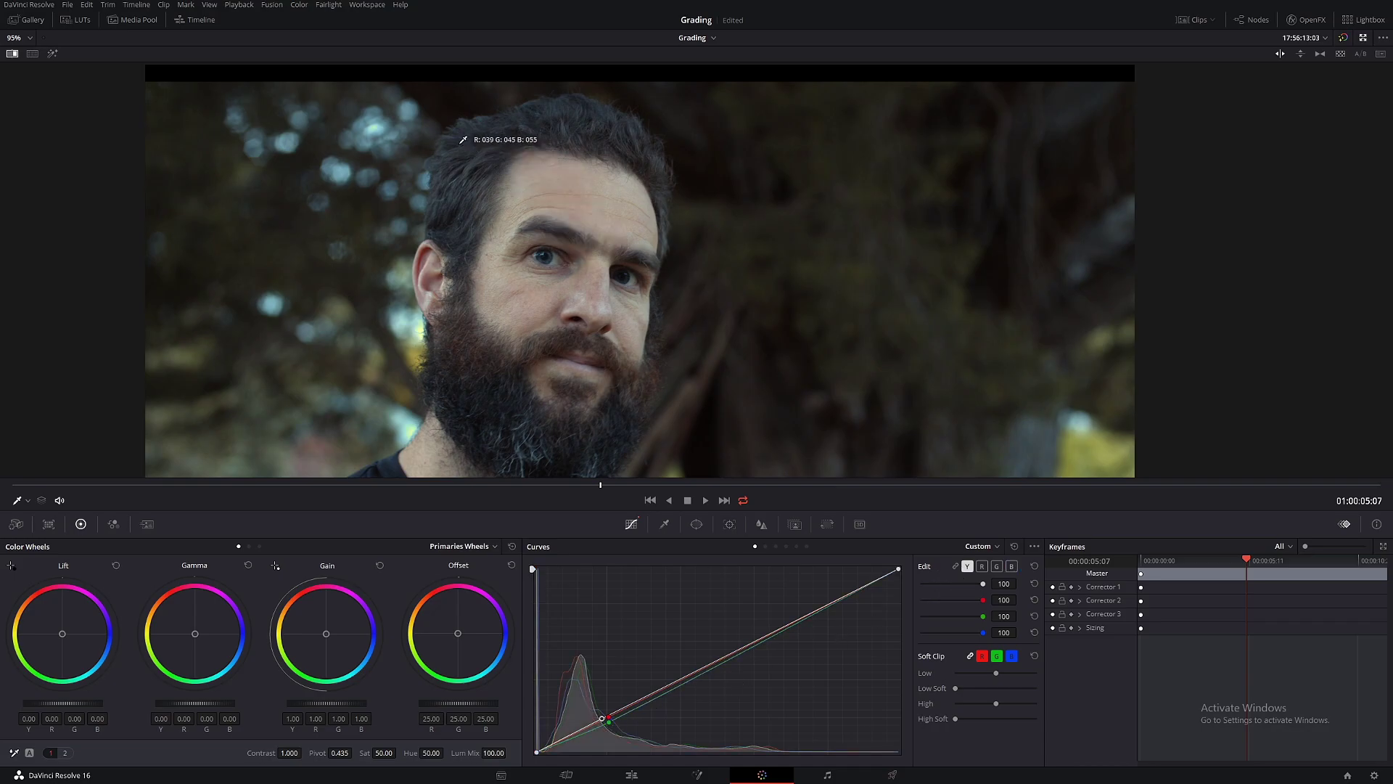
left_click_drag(601, 718, 611, 728)
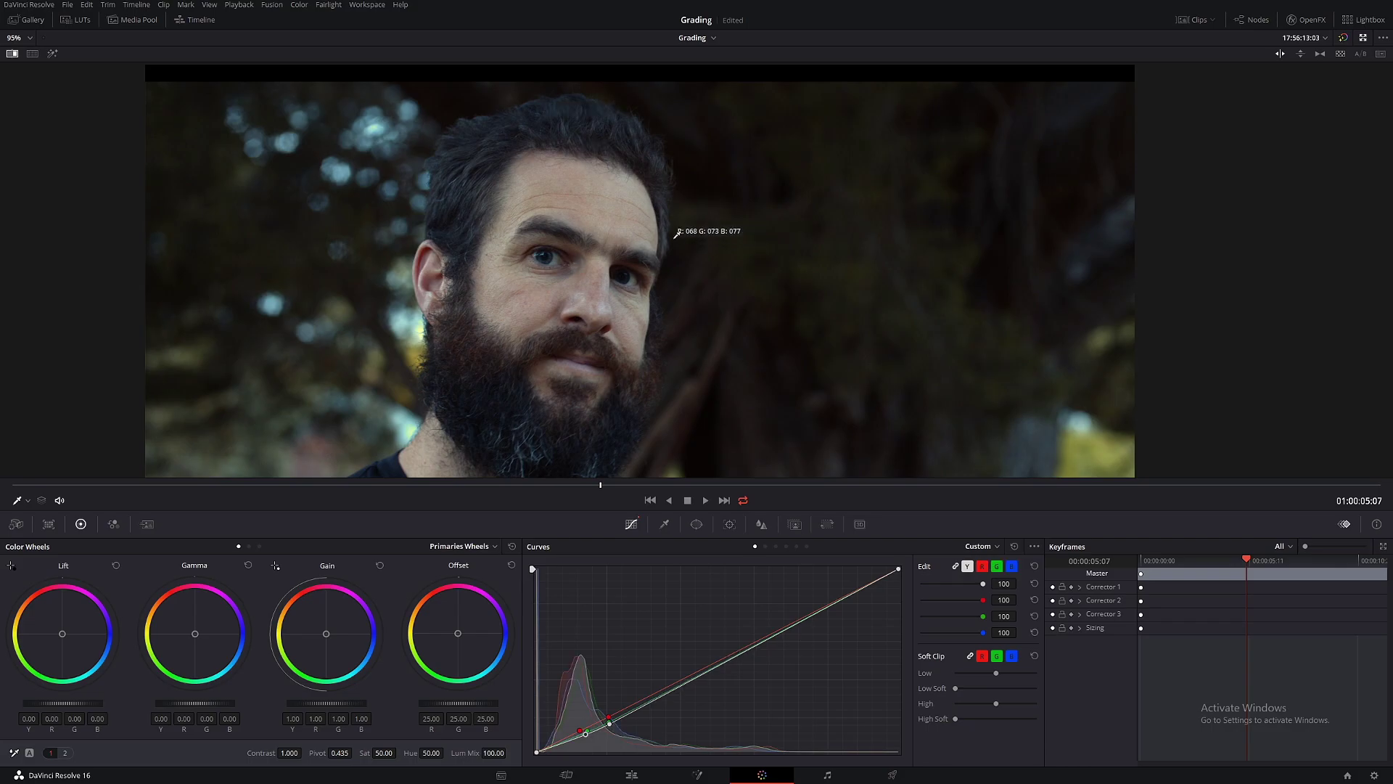
left_click(1012, 566)
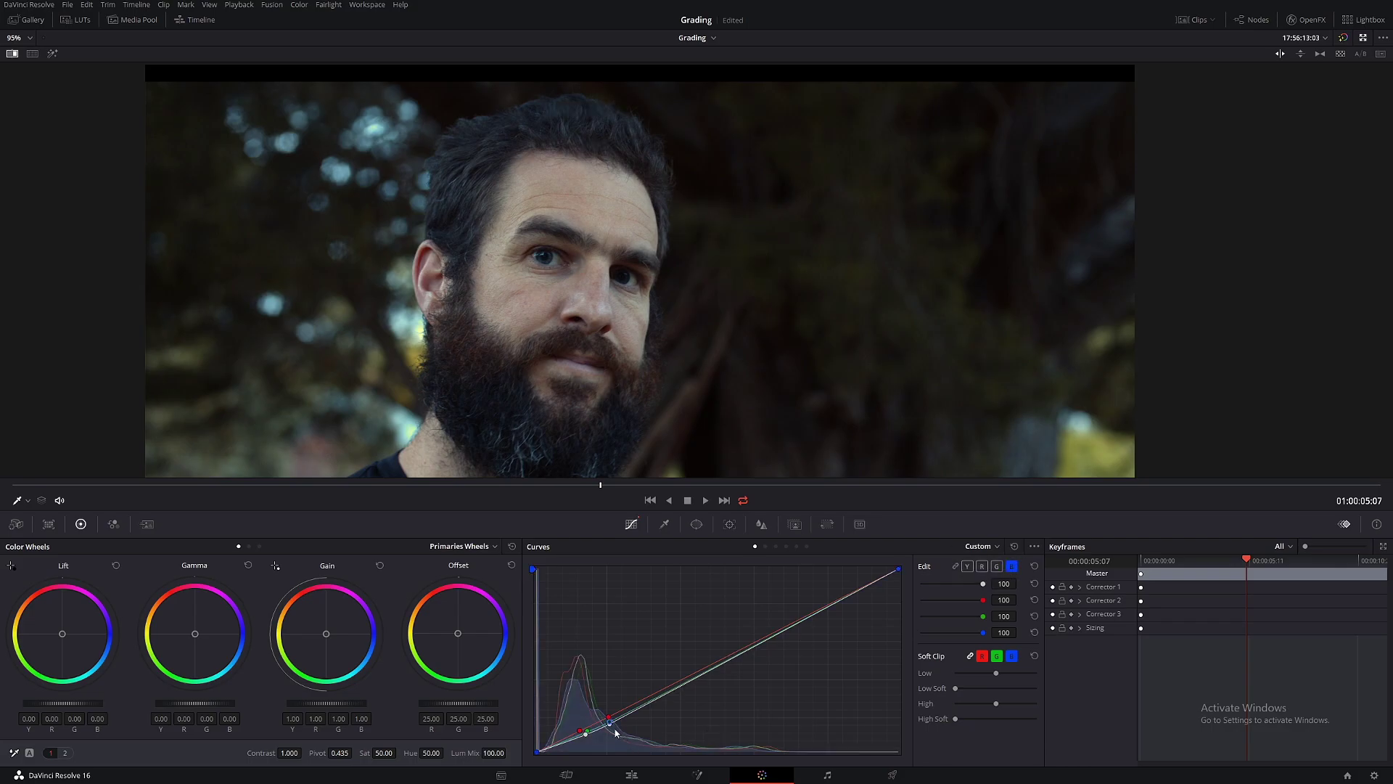
left_click_drag(611, 726, 611, 729)
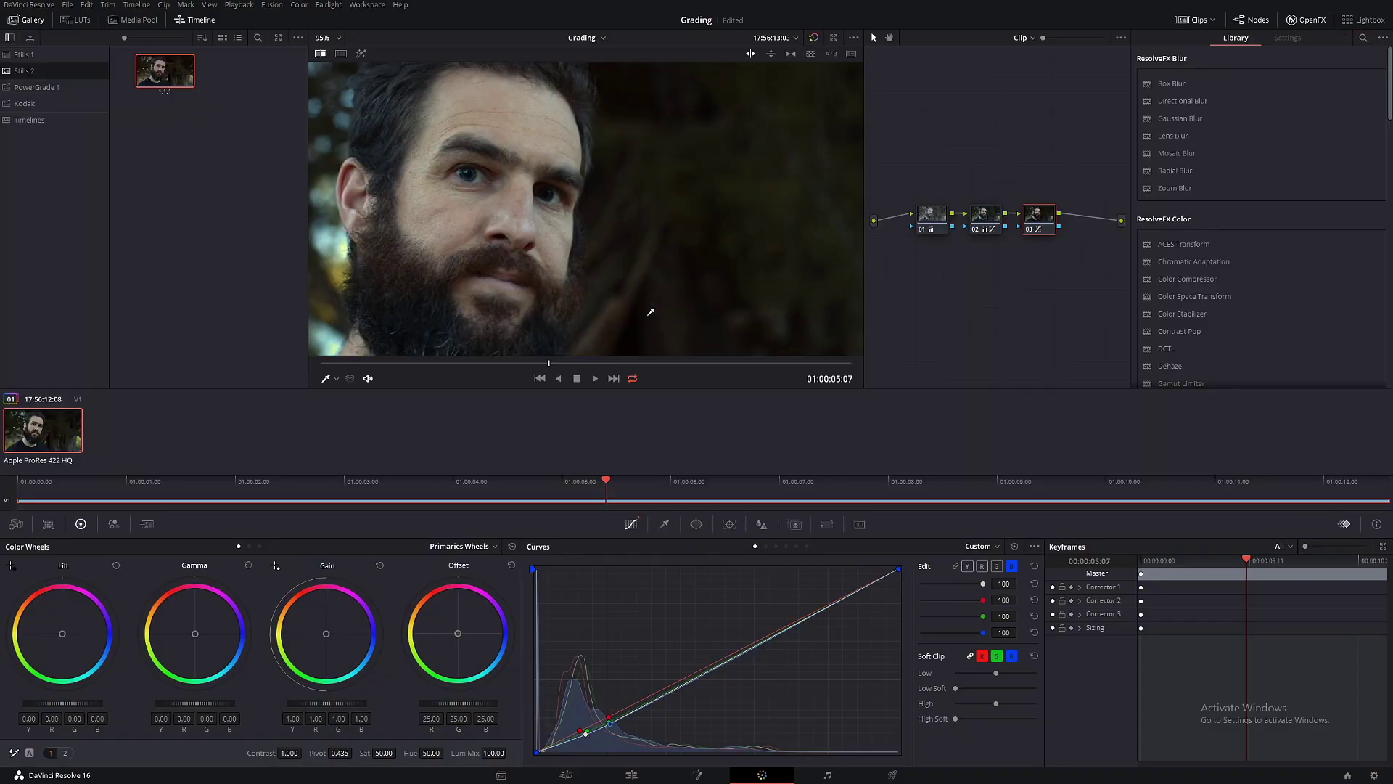
Step: Add a fourth node with a circle window on the cheek, shown isolated against grey via Shift+H
key("alt+s")
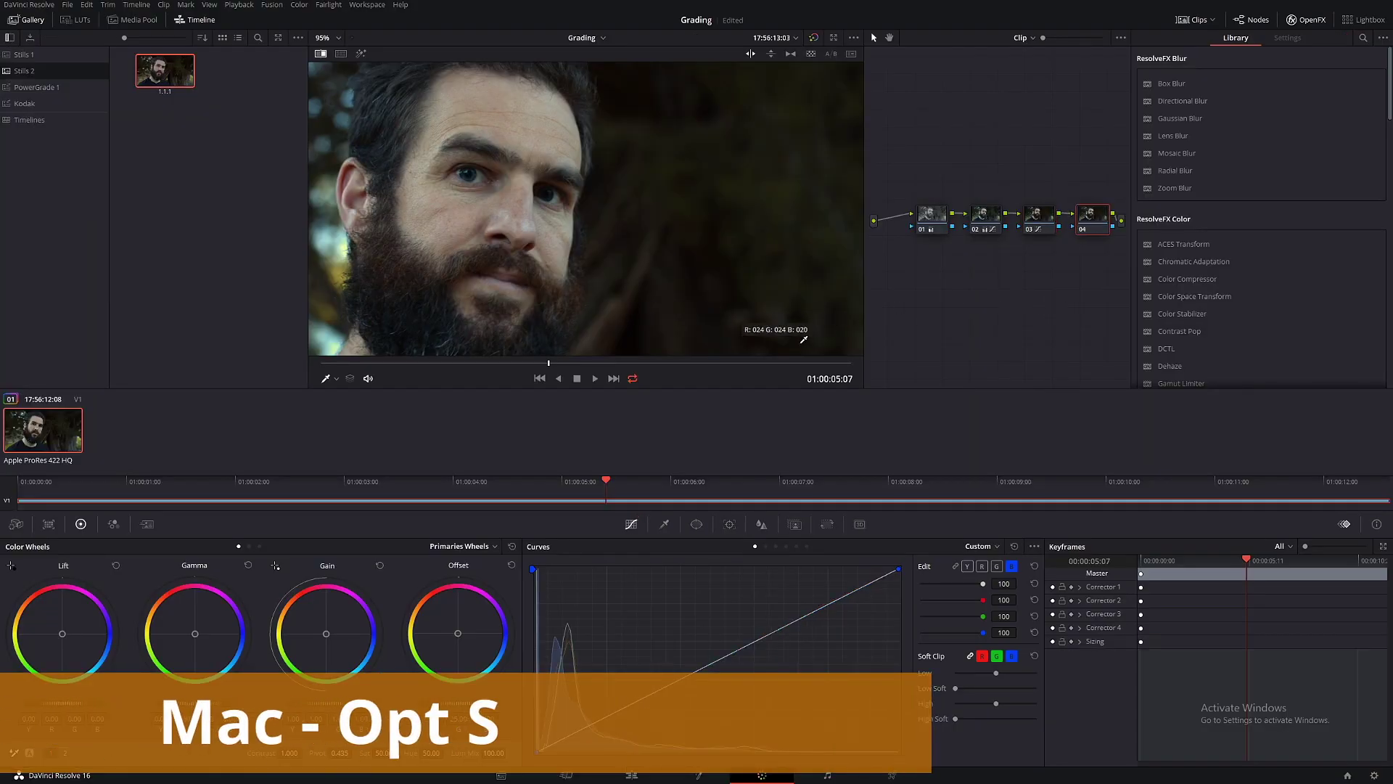
key("alt+f")
left_click(697, 524)
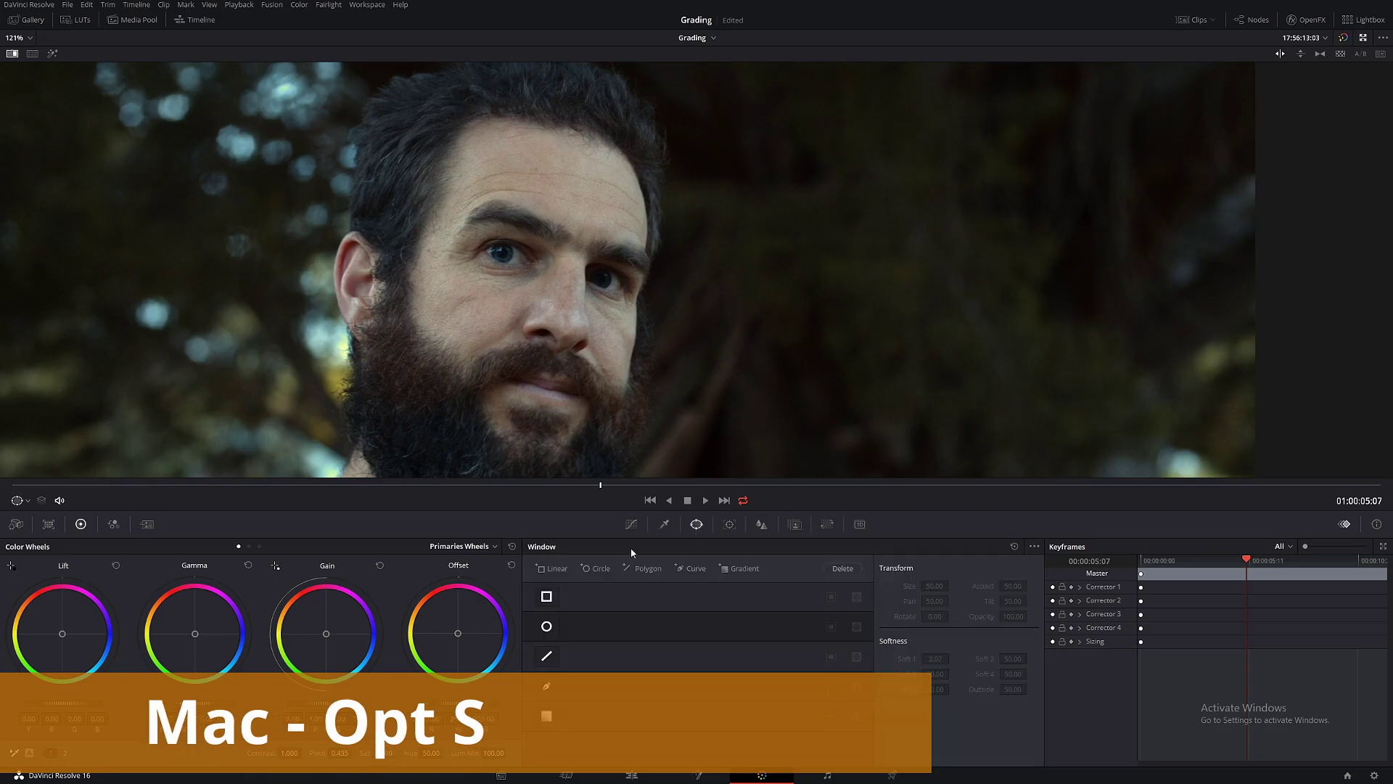
left_click(546, 626)
left_click_drag(657, 401, 517, 327)
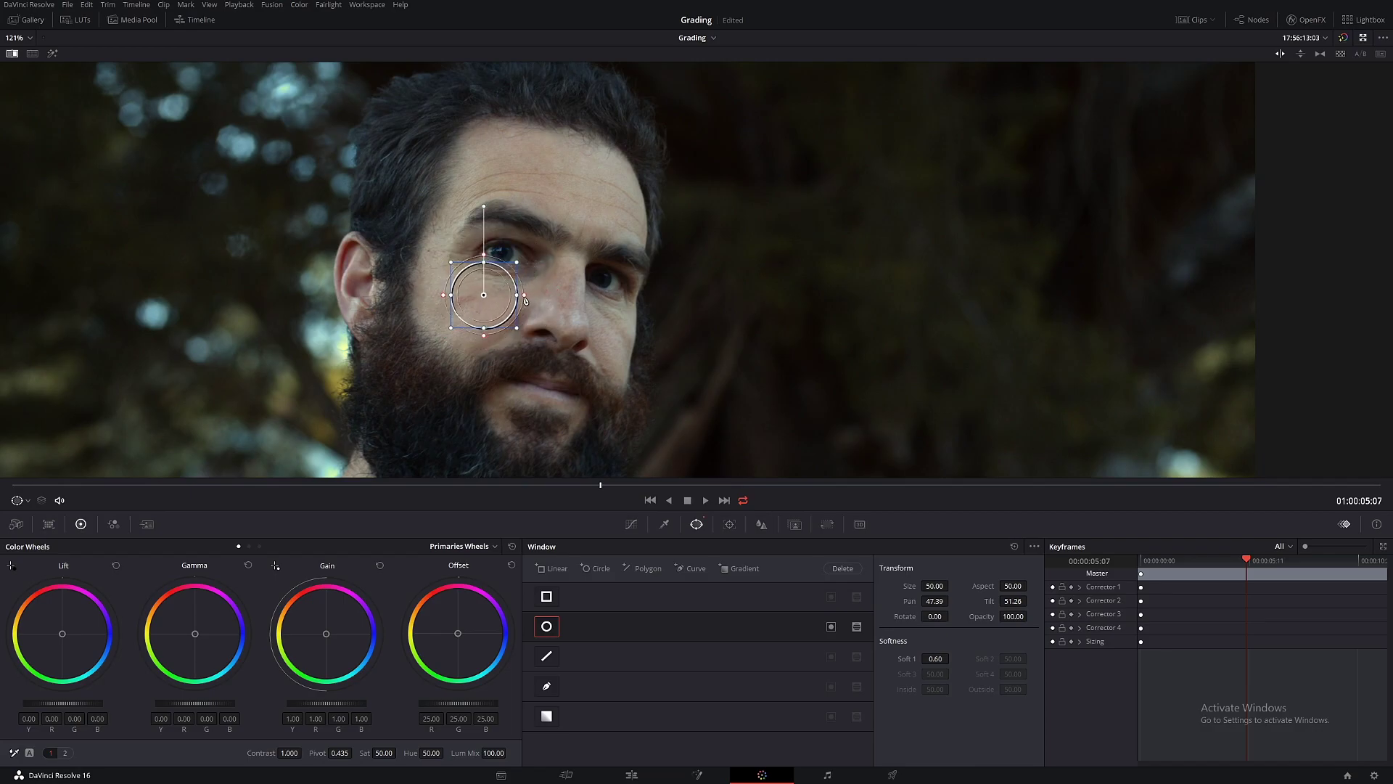
left_click(663, 525)
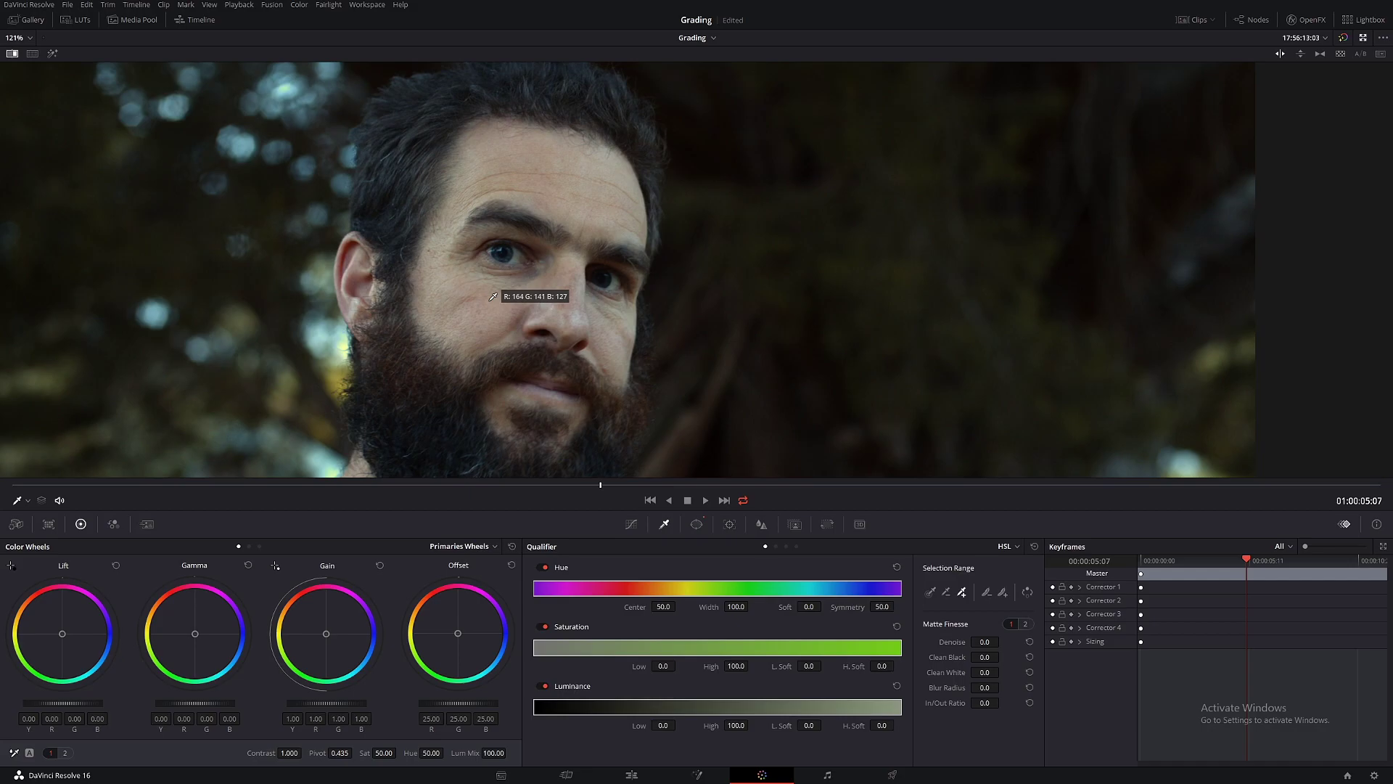
key("shift+h")
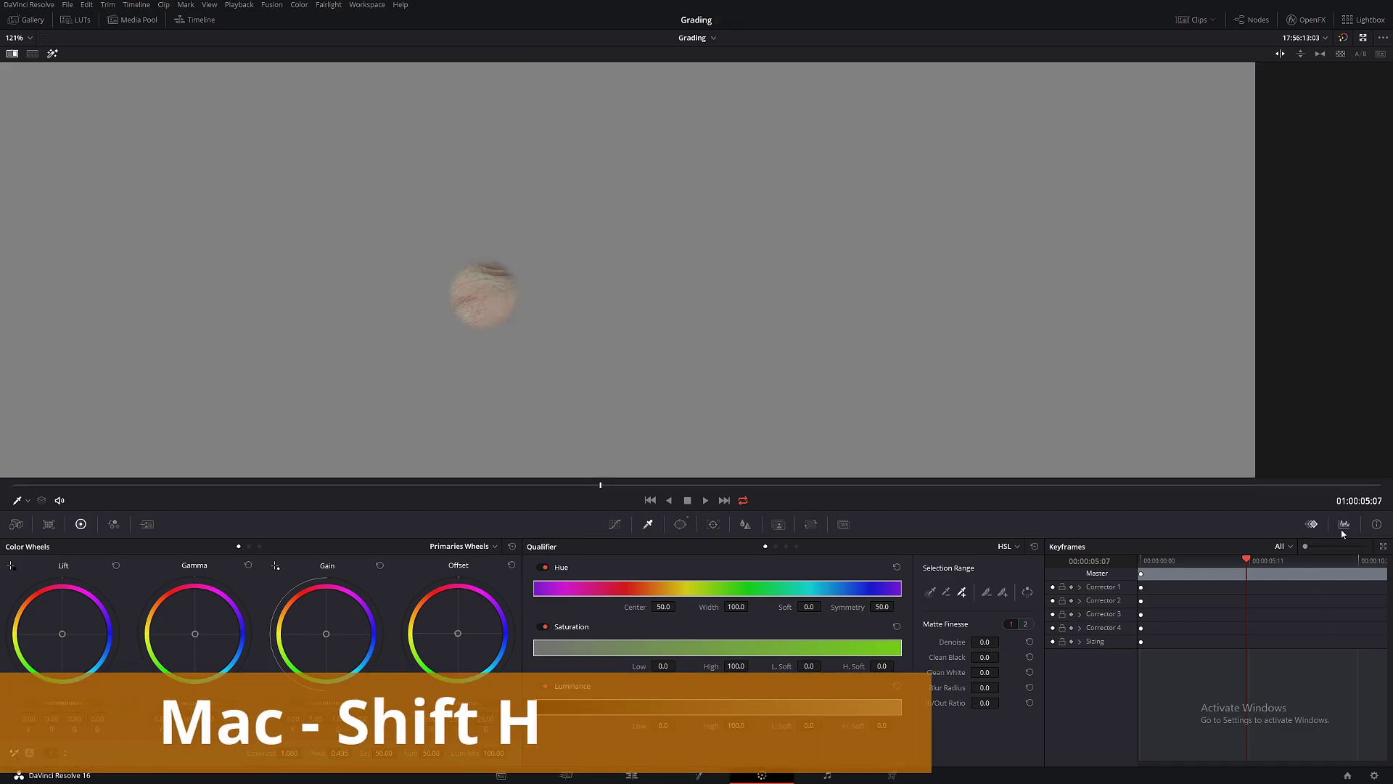
Step: Switch the scope to Vectorscope and show it in a repositioned floating window over the viewer
left_click(1343, 524)
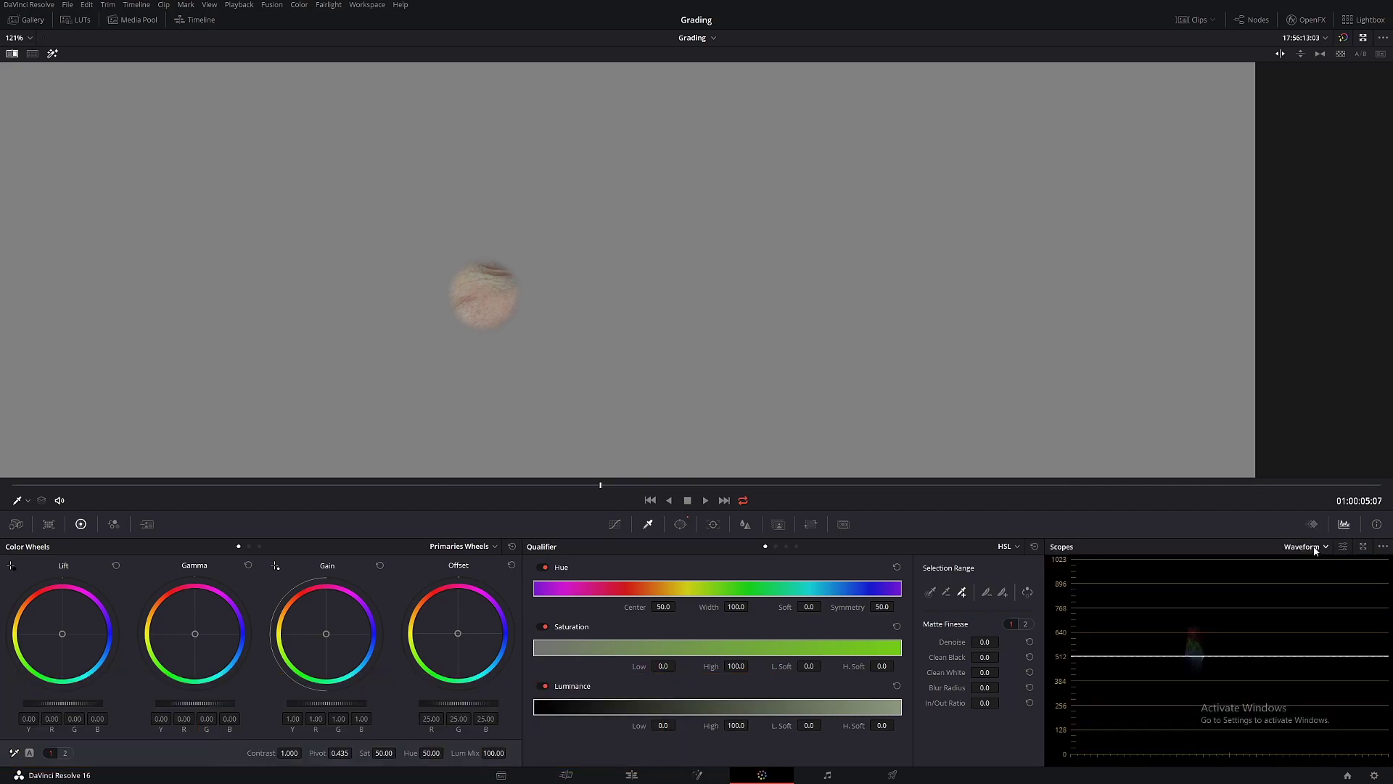
left_click(1315, 547)
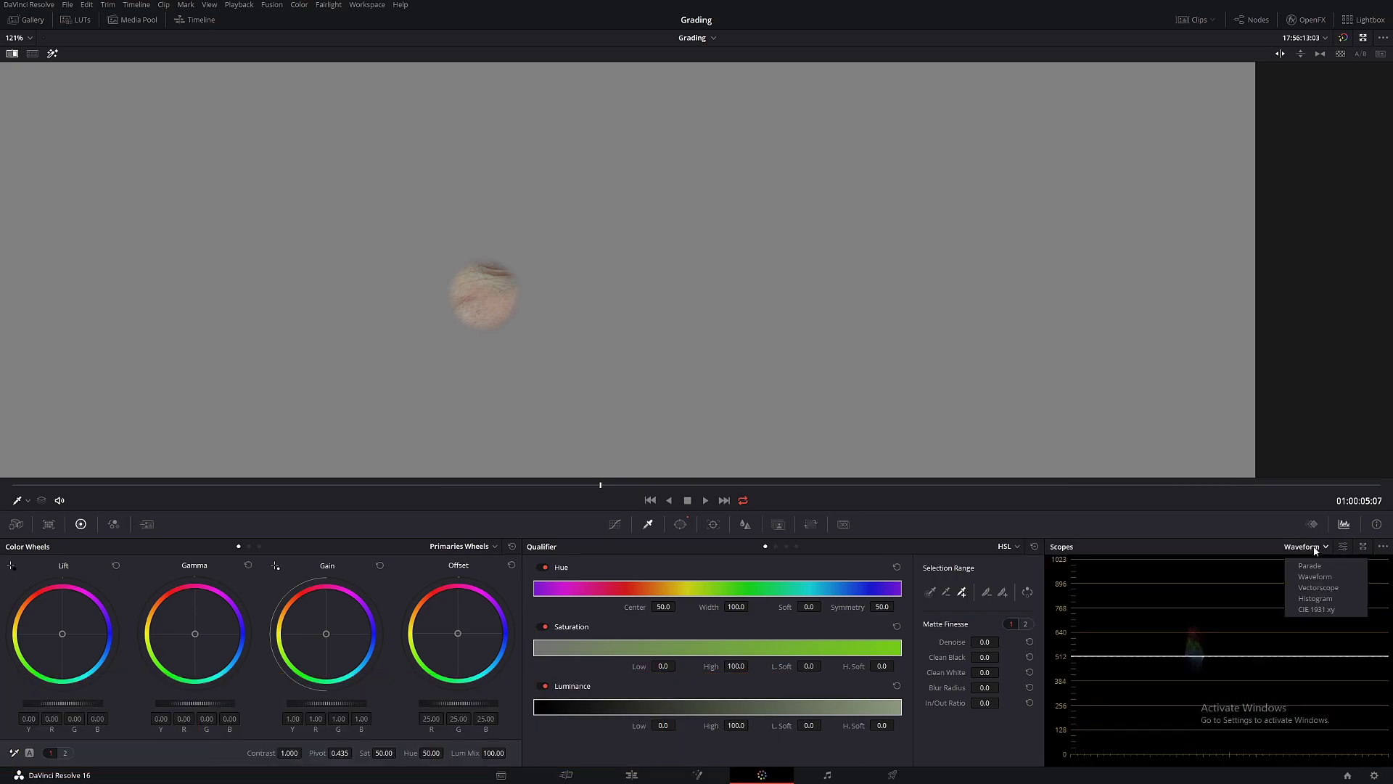
left_click(1319, 588)
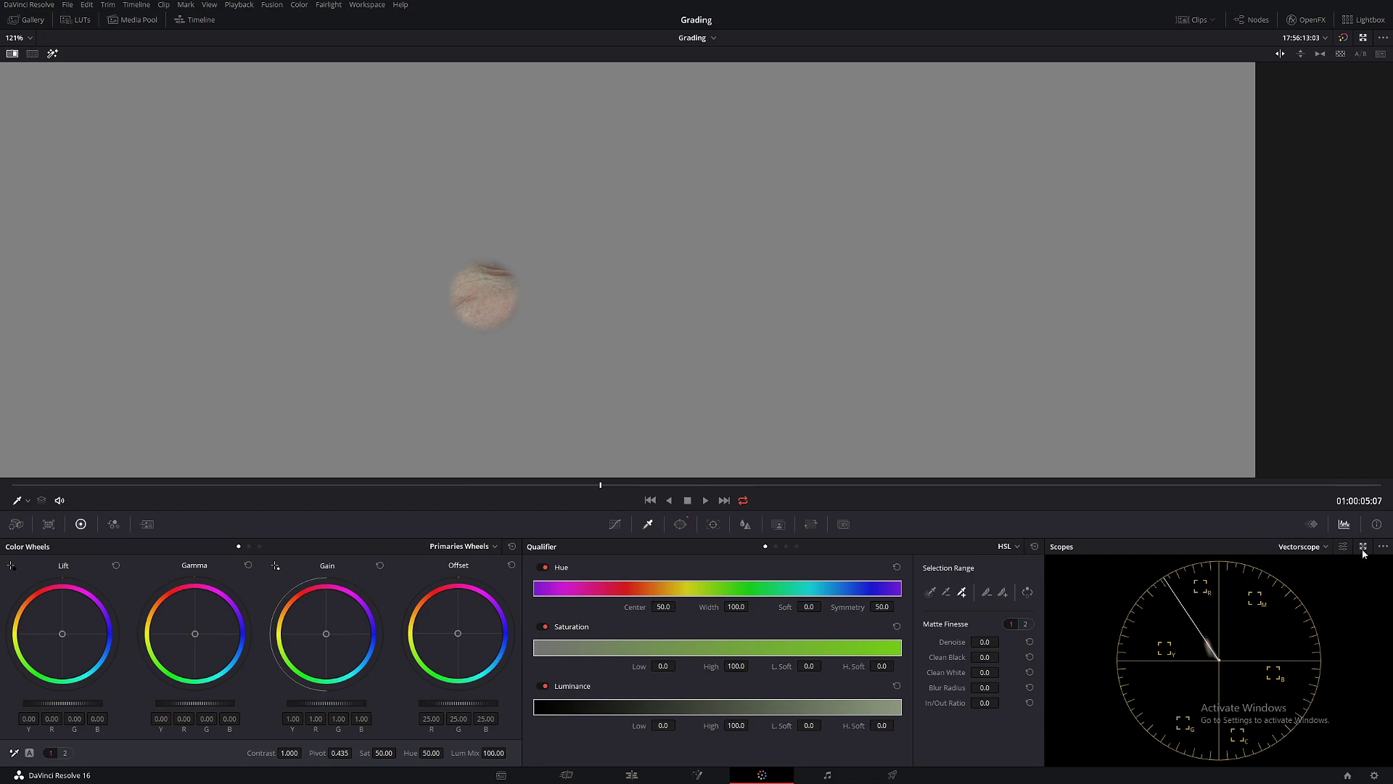
left_click(1343, 524)
key("ctrl+shift+w")
left_click_drag(823, 119, 718, 97)
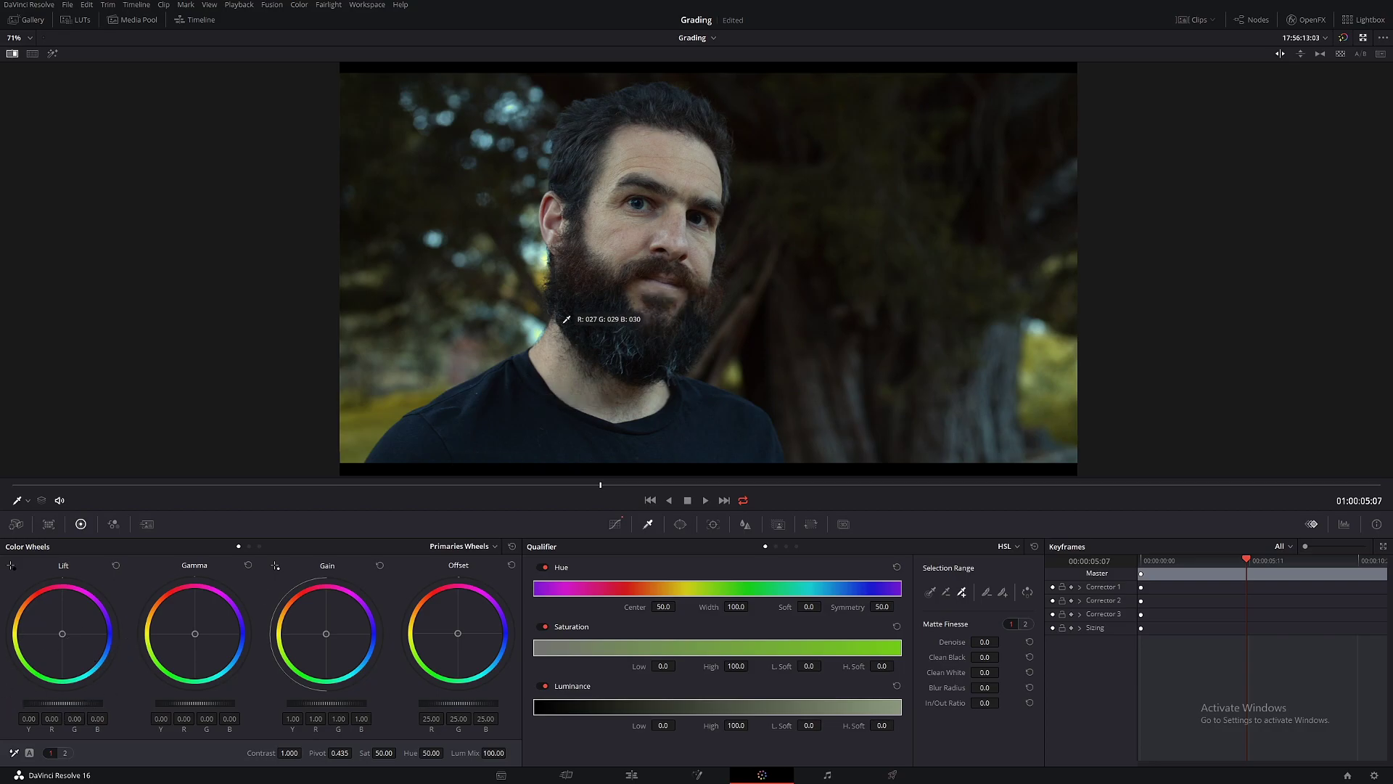
Step: Advance to the later frame around 01:00:10:00 where the man glances sideways
scroll(178, 341, "down", 1)
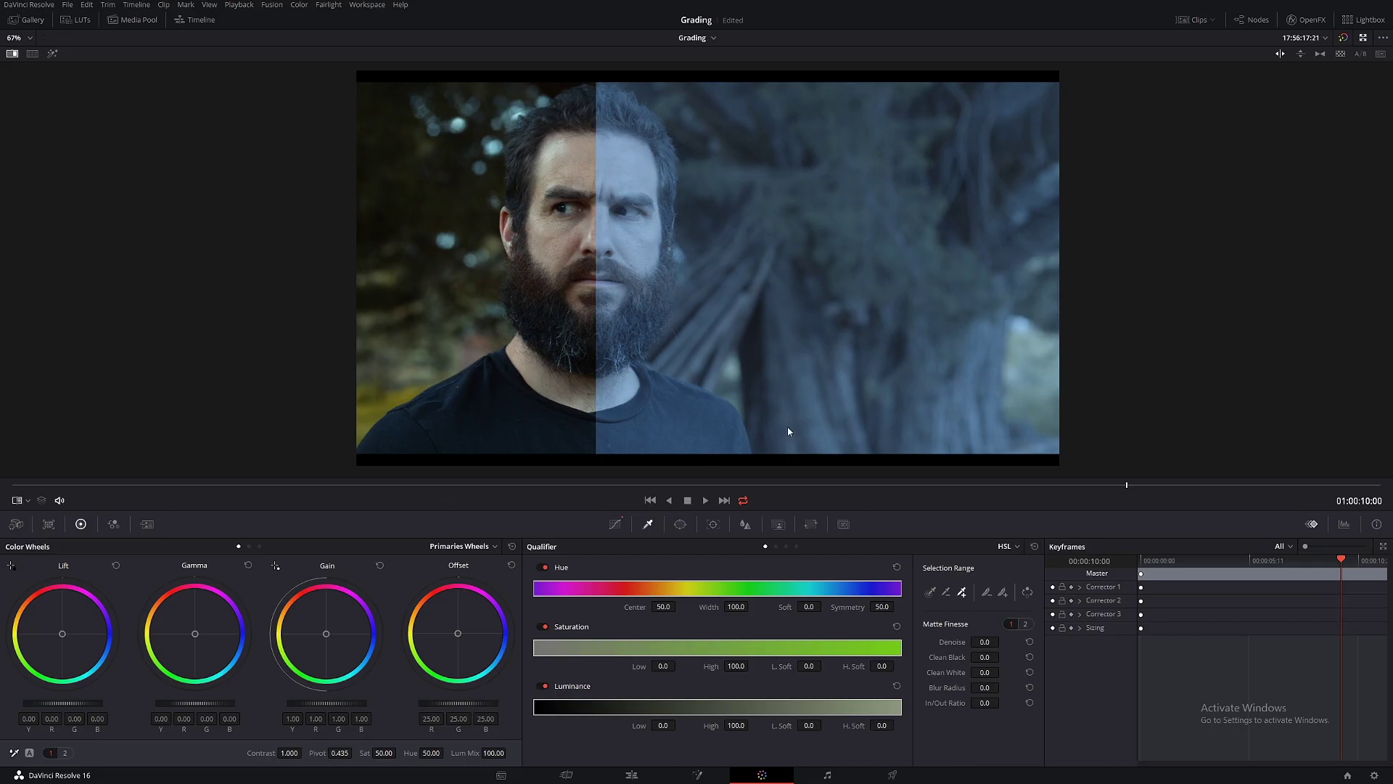
Step: Wipe across the viewer to reveal the blue original, then show the warm grade full-frame
left_click_drag(1006, 331, 423, 329)
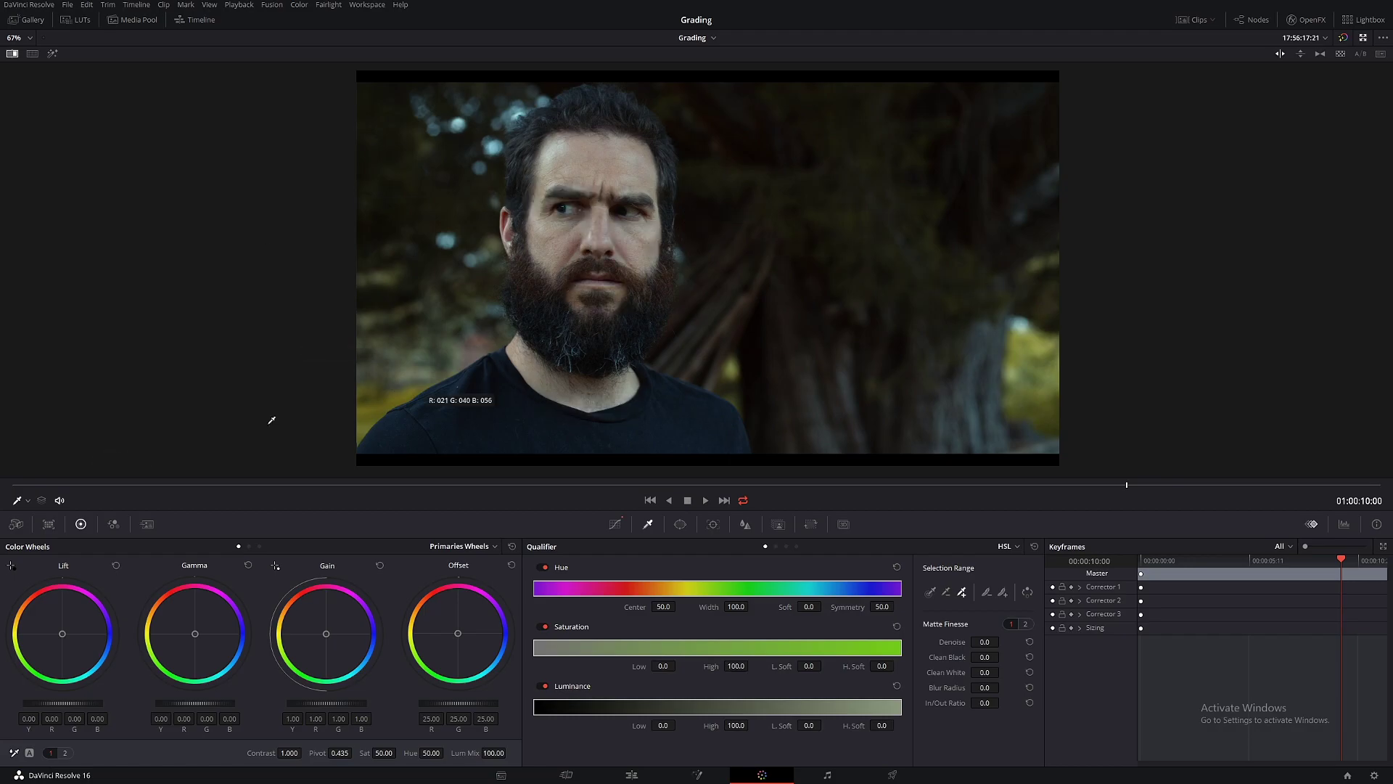
key("ctrl+w")
left_click_drag(725, 320, 1056, 314)
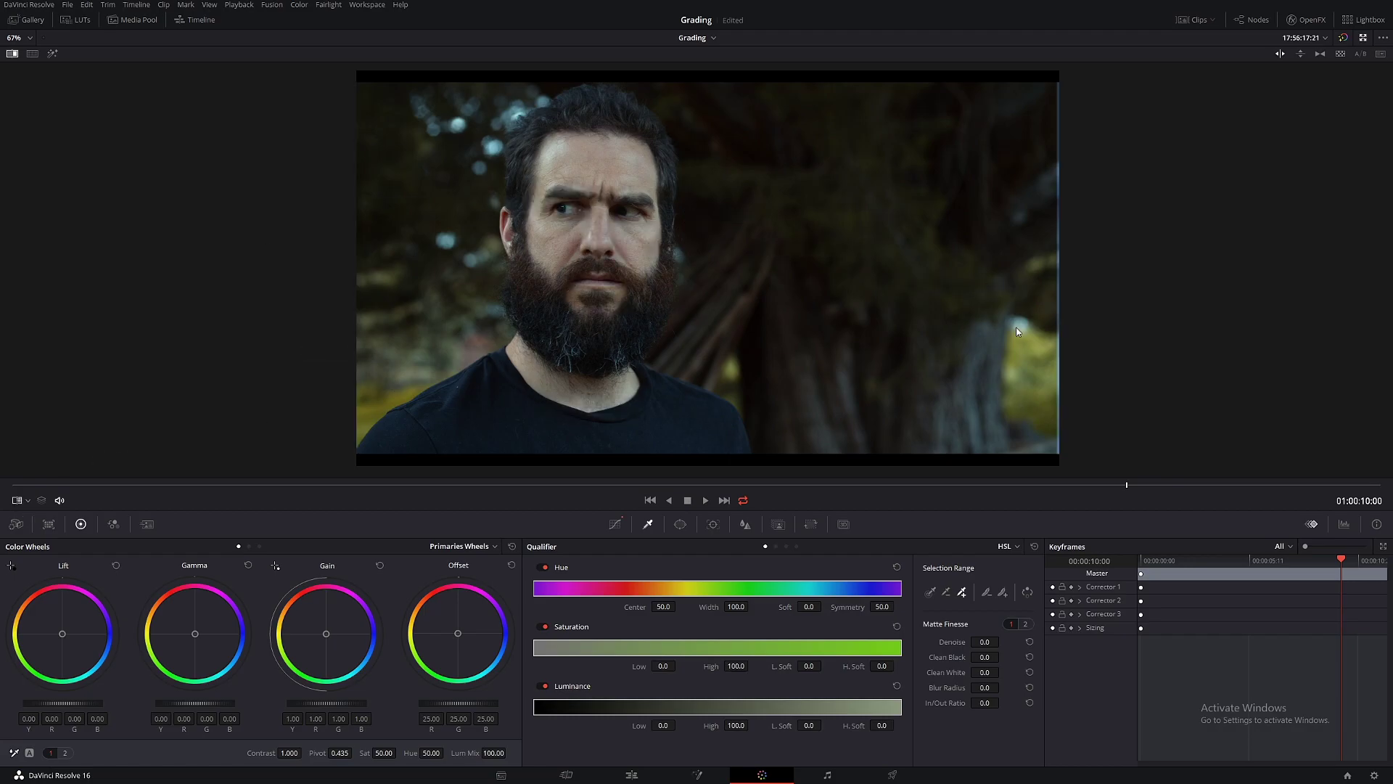